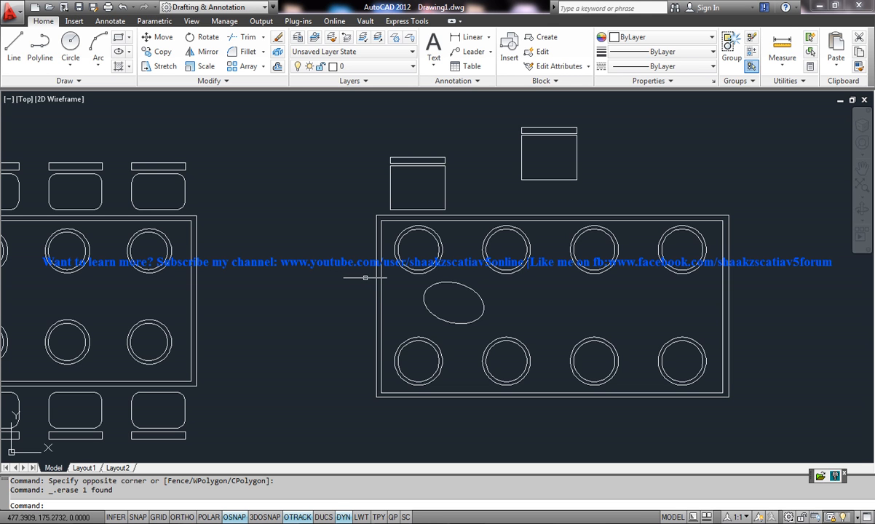
Step: Delete the extra chair above the right-hand table
{"action": "middle_click_drag", "start_coordinate": [331, 262], "coordinate": [364, 255]}
{"action": "middle_click_drag", "start_coordinate": [495, 291], "coordinate": [436, 313]}
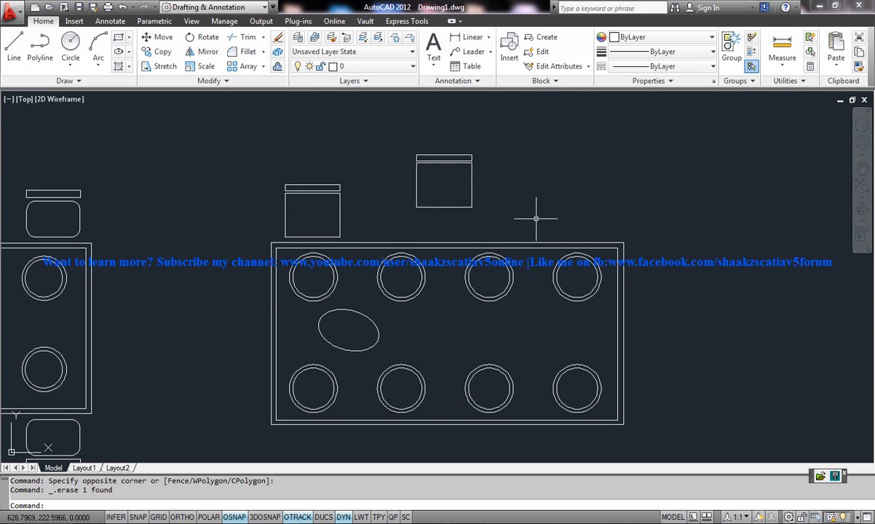
{"action": "left_click", "coordinate": [454, 154]}
{"action": "key", "text": "Delete"}
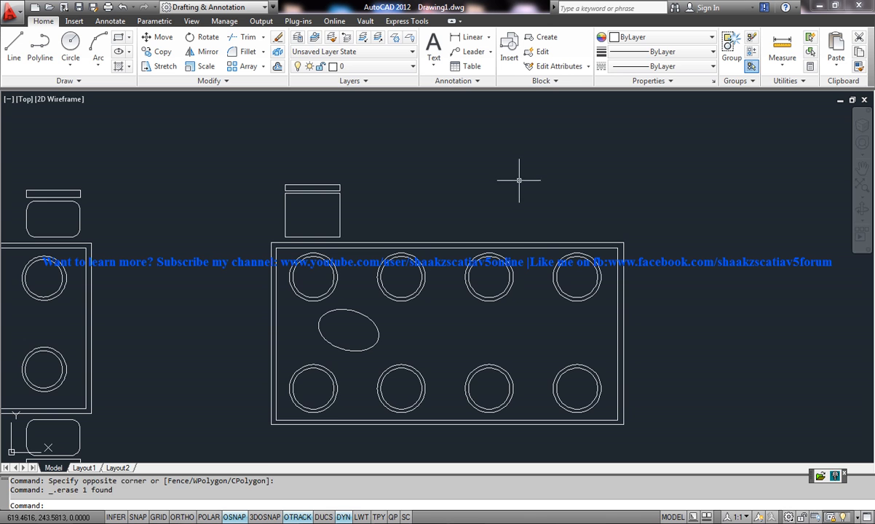
Step: Array the remaining chair into a row of four evenly spaced along the table's top edge
{"action": "left_click", "coordinate": [342, 198]}
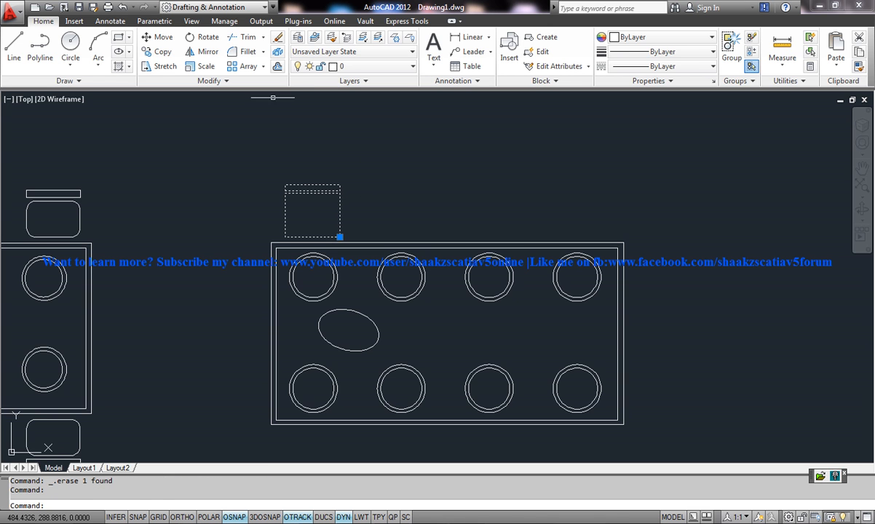
{"action": "left_click", "coordinate": [243, 66]}
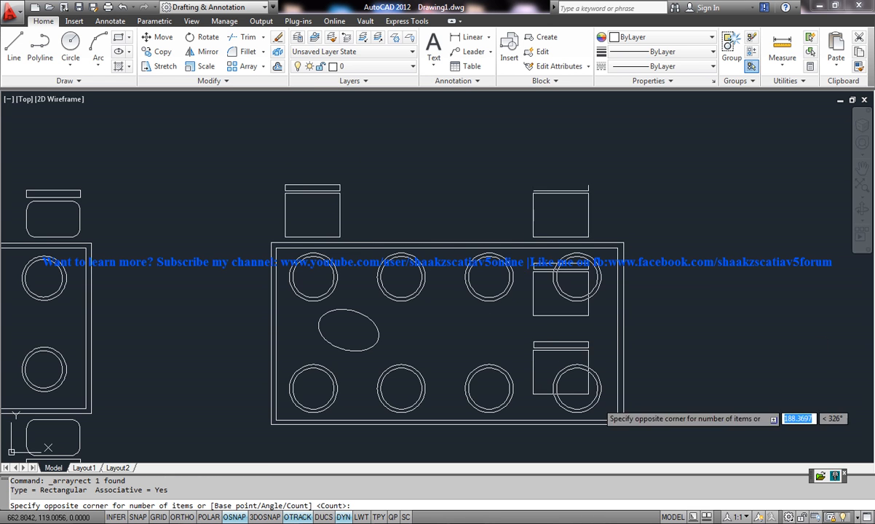
{"action": "middle_click_drag", "start_coordinate": [583, 379], "coordinate": [575, 298]}
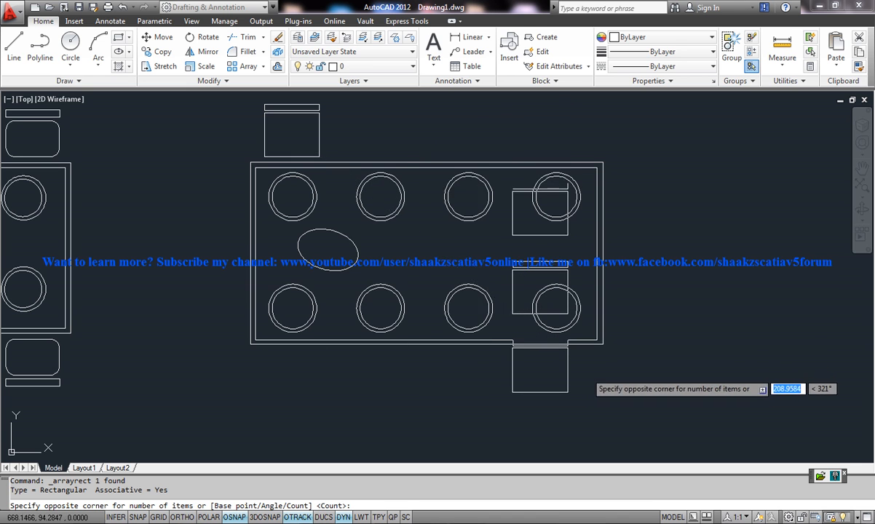
{"action": "left_click", "coordinate": [588, 142]}
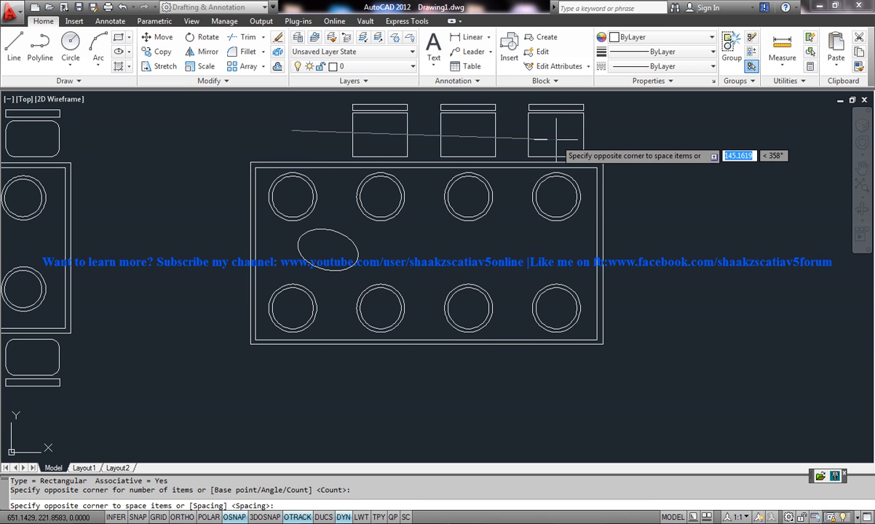
{"action": "left_click", "coordinate": [555, 140]}
{"action": "middle_click_drag", "start_coordinate": [561, 196], "coordinate": [441, 306]}
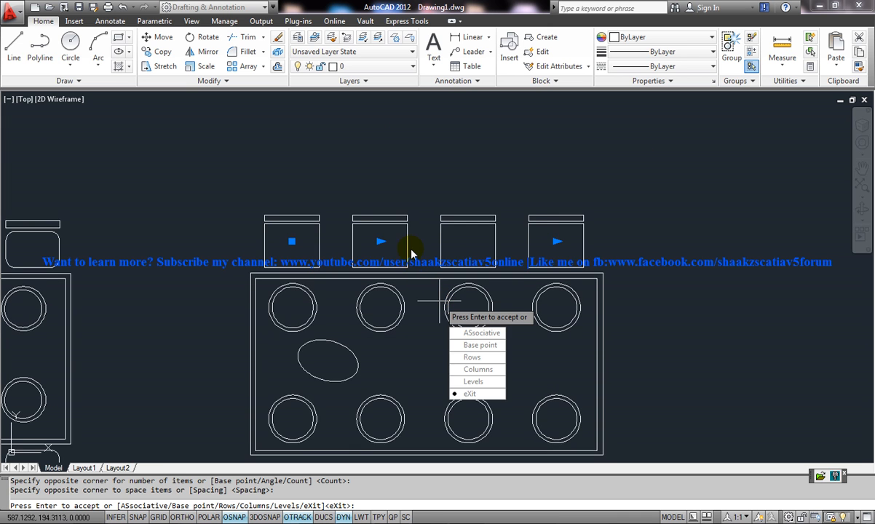
{"action": "middle_click_drag", "start_coordinate": [415, 252], "coordinate": [413, 244]}
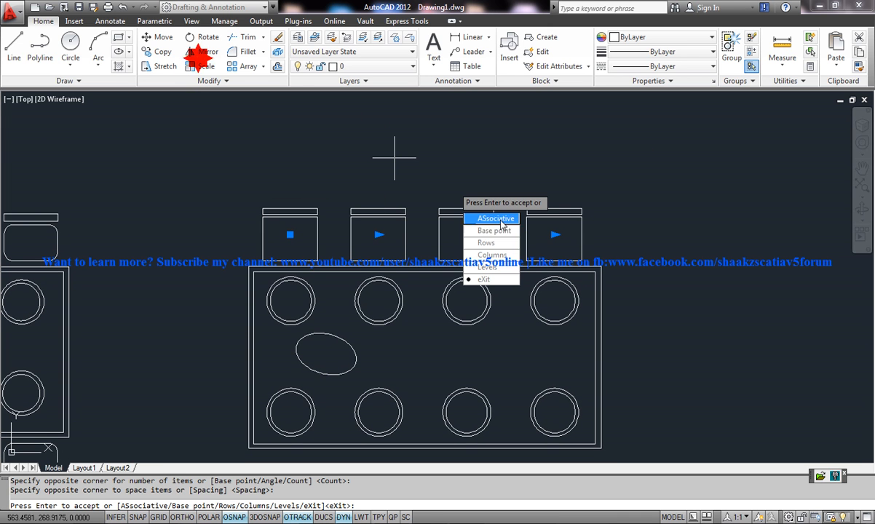
Step: Finish the array and select the four top chairs for mirroring
{"action": "key", "text": "Return"}
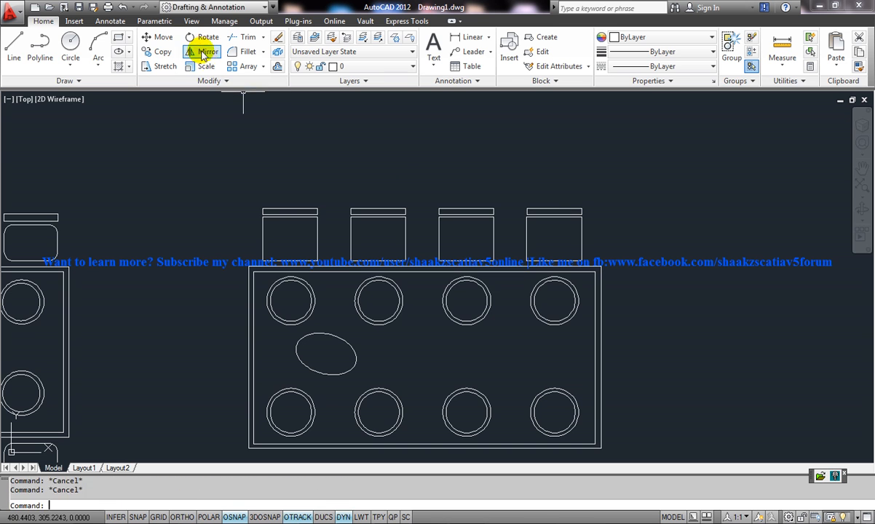
{"action": "left_click", "coordinate": [207, 51]}
{"action": "left_click", "coordinate": [238, 155]}
{"action": "left_click", "coordinate": [615, 247]}
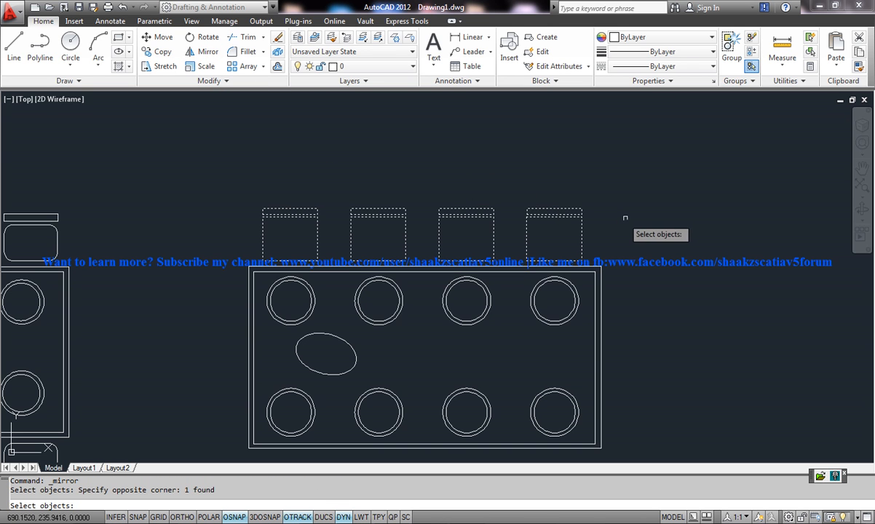
{"action": "key", "text": "Return"}
Step: Mirror them about a horizontal line through the table centre, keeping the originals
{"action": "left_click", "coordinate": [606, 357]}
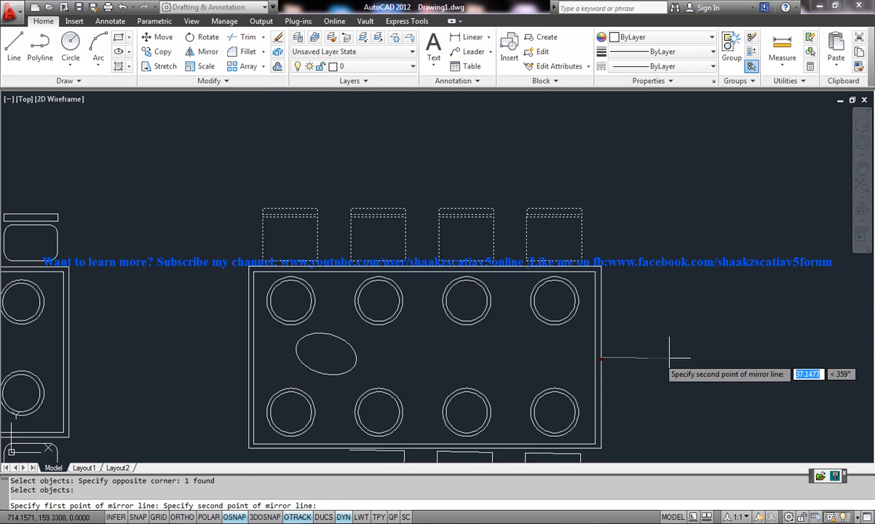
{"action": "key", "text": "F8"}
{"action": "left_click", "coordinate": [677, 340]}
{"action": "middle_click_drag", "start_coordinate": [677, 340], "coordinate": [590, 270]}
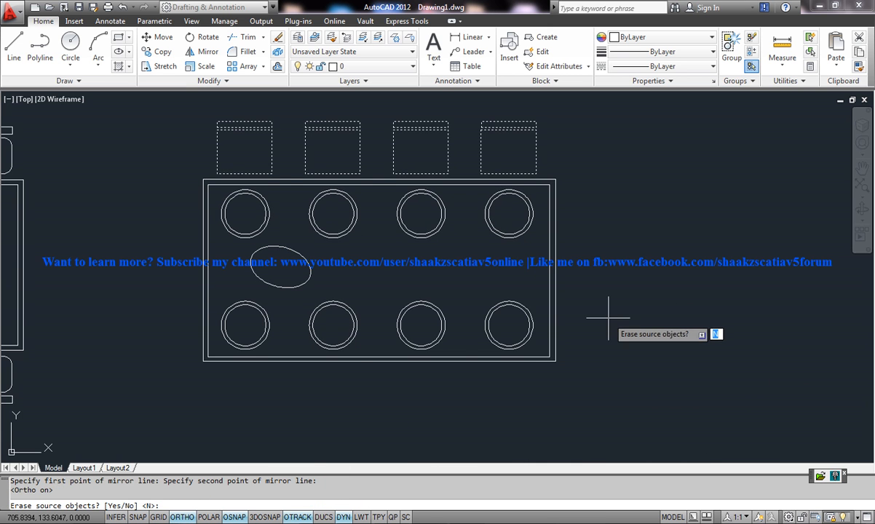
{"action": "key", "text": "Return"}
Step: Check the table outline and both chair rows by selecting and clearing them
{"action": "middle_click_drag", "start_coordinate": [575, 313], "coordinate": [570, 307]}
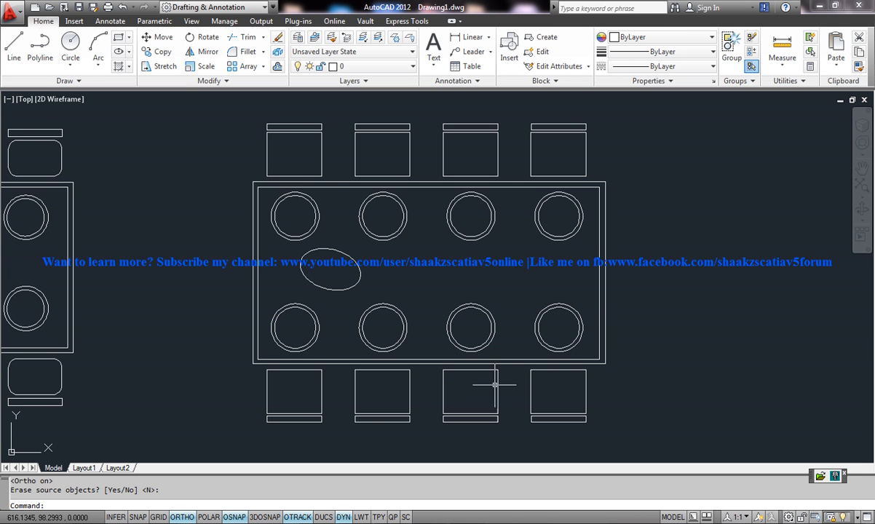
{"action": "left_click", "coordinate": [415, 186]}
{"action": "key", "text": "Escape"}
{"action": "key", "text": "Escape"}
{"action": "middle_click_drag", "start_coordinate": [414, 182], "coordinate": [434, 199]}
{"action": "left_click", "coordinate": [403, 419]}
{"action": "key", "text": "Escape"}
{"action": "left_click", "coordinate": [342, 156]}
Step: Explode the top chair array into separate chair blocks and check them individually
{"action": "left_click", "coordinate": [342, 157]}
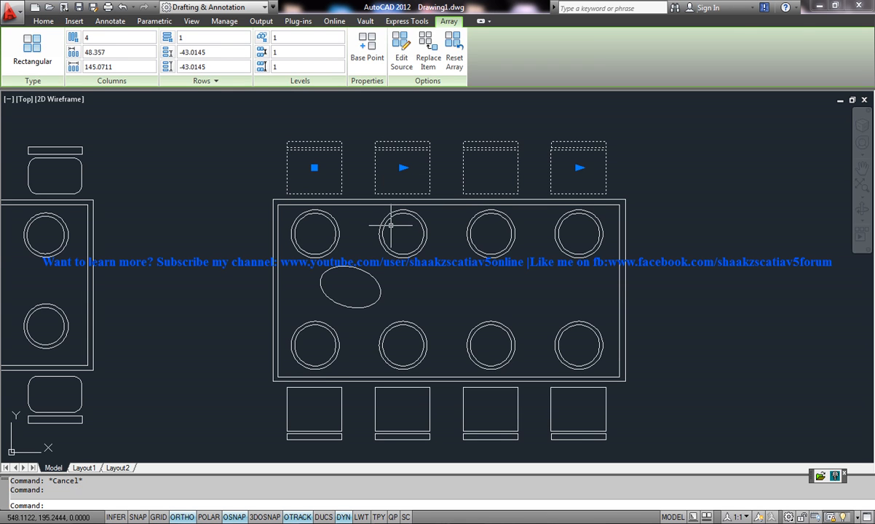
{"action": "key", "text": "Escape"}
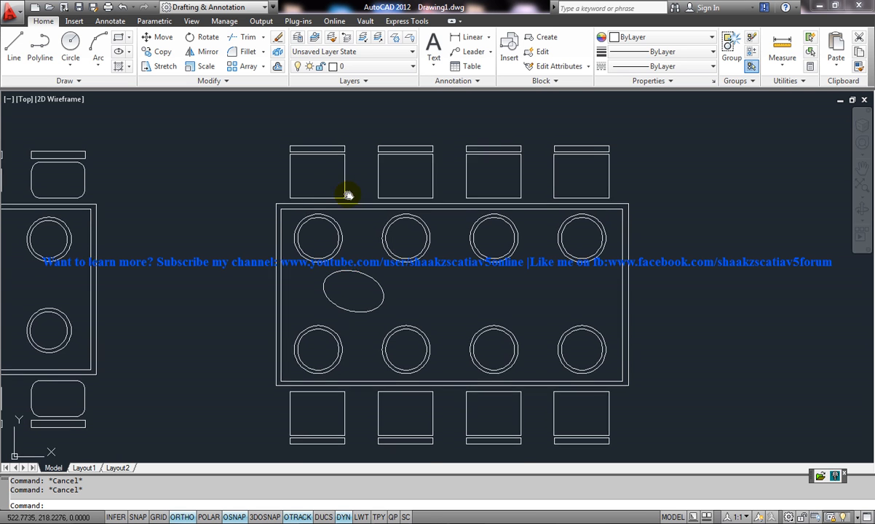
{"action": "middle_click_drag", "start_coordinate": [344, 184], "coordinate": [350, 202]}
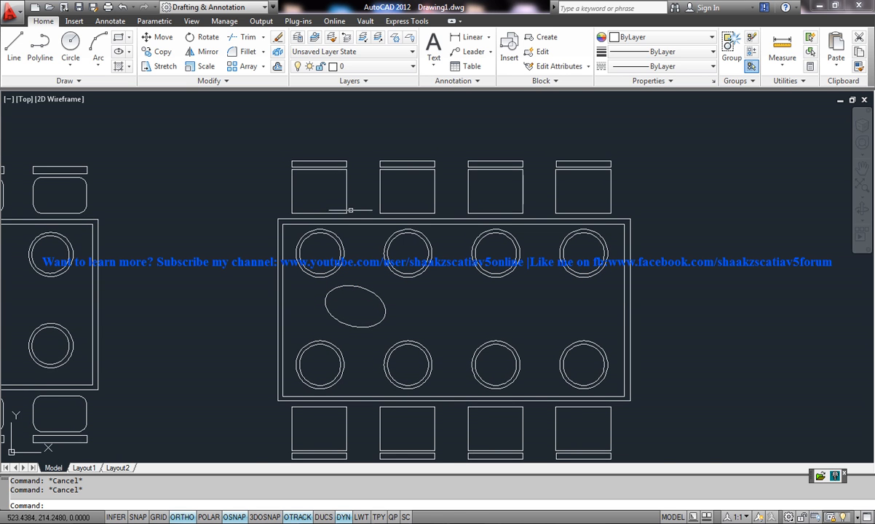
{"action": "scroll", "coordinate": [353, 251], "scroll_direction": "up", "scroll_amount": 2}
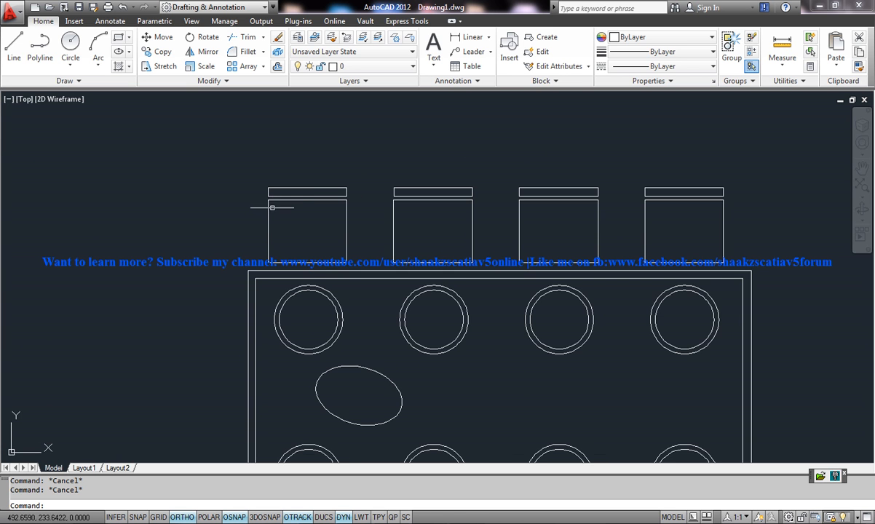
{"action": "middle_click_drag", "start_coordinate": [351, 202], "coordinate": [333, 185]}
{"action": "scroll", "coordinate": [336, 207], "scroll_direction": "down", "scroll_amount": 2}
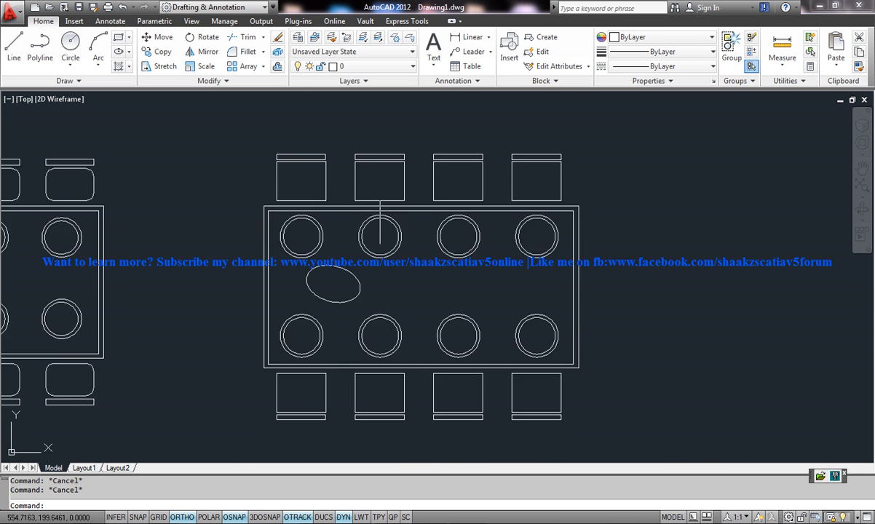
{"action": "scroll", "coordinate": [380, 222], "scroll_direction": "down", "scroll_amount": 2}
{"action": "scroll", "coordinate": [439, 337], "scroll_direction": "up", "scroll_amount": 3}
{"action": "scroll", "coordinate": [408, 298], "scroll_direction": "up", "scroll_amount": 2}
{"action": "mouse_move", "coordinate": [408, 298]}
{"action": "middle_mouse_down"}
{"action": "mouse_move", "coordinate": [365, 233]}
{"action": "mouse_move", "coordinate": [377, 294]}
{"action": "middle_mouse_up"}
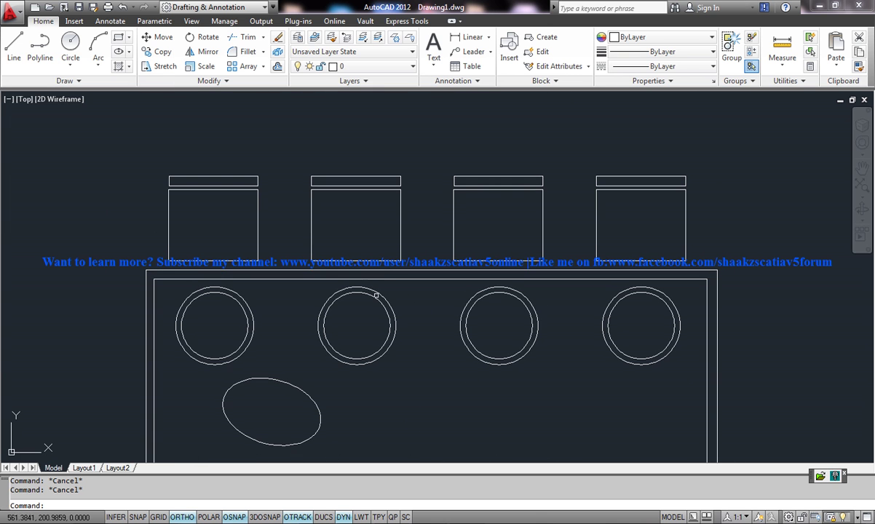
{"action": "left_click", "coordinate": [258, 209]}
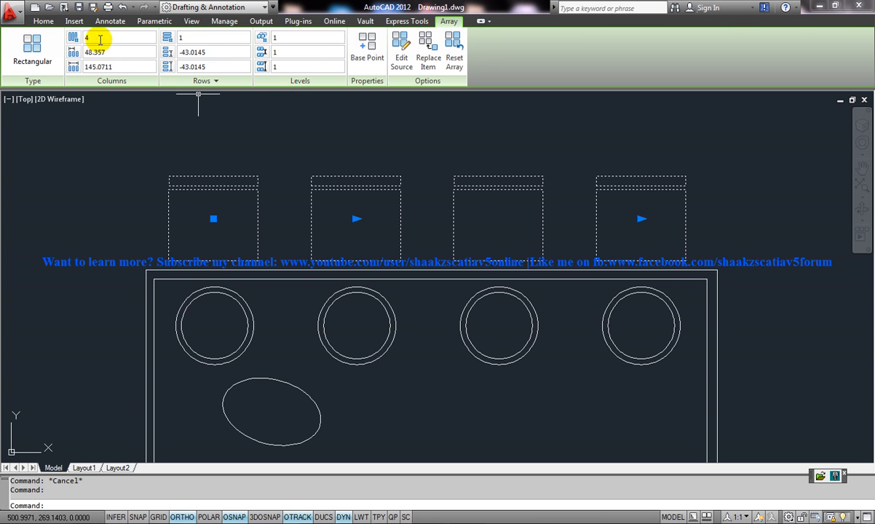
{"action": "left_click", "coordinate": [42, 21]}
{"action": "left_click", "coordinate": [278, 37]}
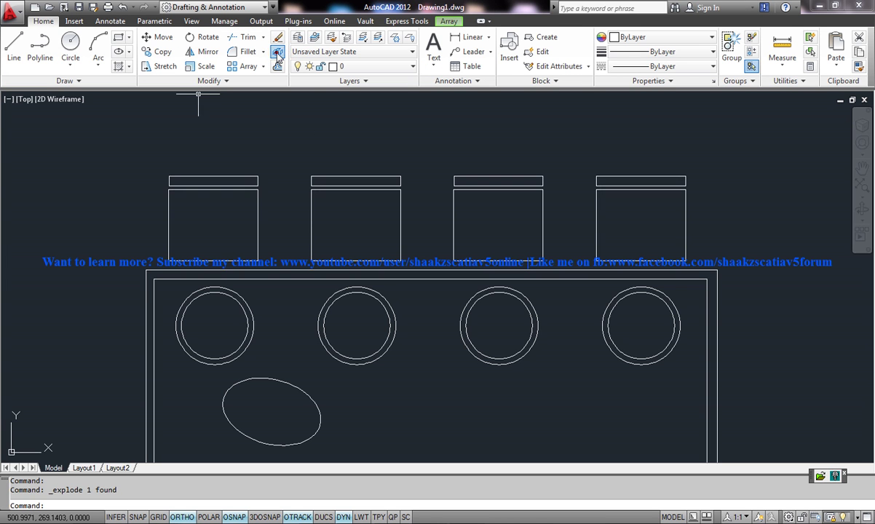
{"action": "left_click", "coordinate": [258, 201]}
{"action": "key", "text": "Return"}
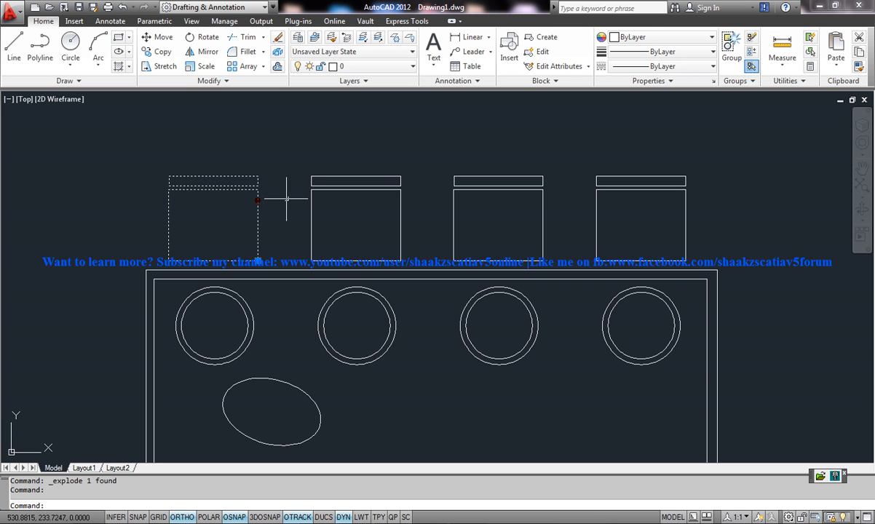
{"action": "left_click", "coordinate": [399, 201]}
{"action": "key", "text": "Escape"}
{"action": "key", "text": "Escape"}
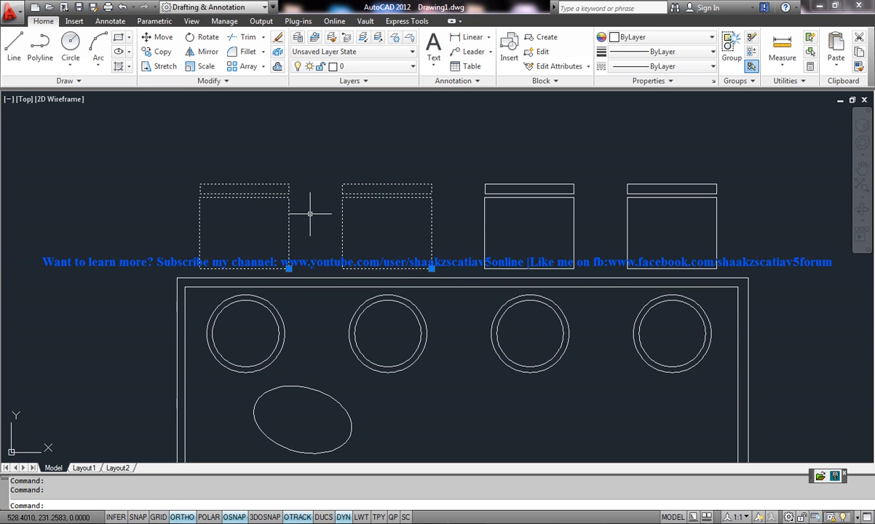
Step: Explode the leftmost chair block into its seat and backrest rectangles
{"action": "left_click", "coordinate": [258, 204]}
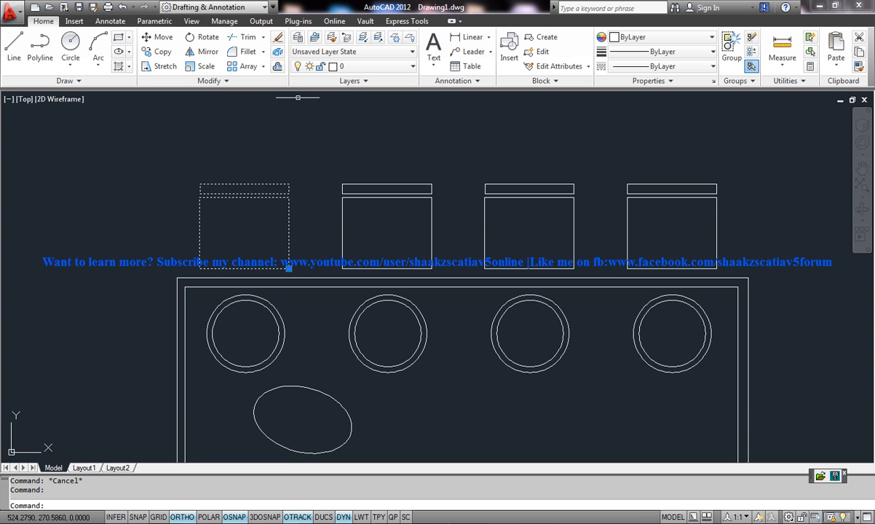
{"action": "left_click", "coordinate": [278, 52]}
{"action": "left_click", "coordinate": [289, 220]}
{"action": "scroll", "coordinate": [284, 204], "scroll_direction": "up", "scroll_amount": 1}
{"action": "scroll", "coordinate": [270, 219], "scroll_direction": "up", "scroll_amount": 1}
{"action": "key", "text": "Escape"}
{"action": "key", "text": "Escape"}
{"action": "middle_click_drag", "start_coordinate": [292, 197], "coordinate": [306, 197]}
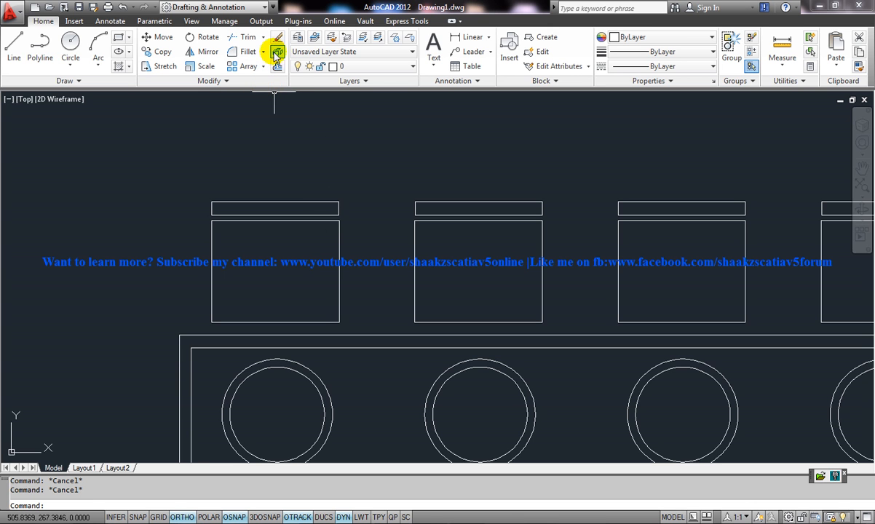
{"action": "middle_click_drag", "start_coordinate": [390, 218], "coordinate": [385, 196]}
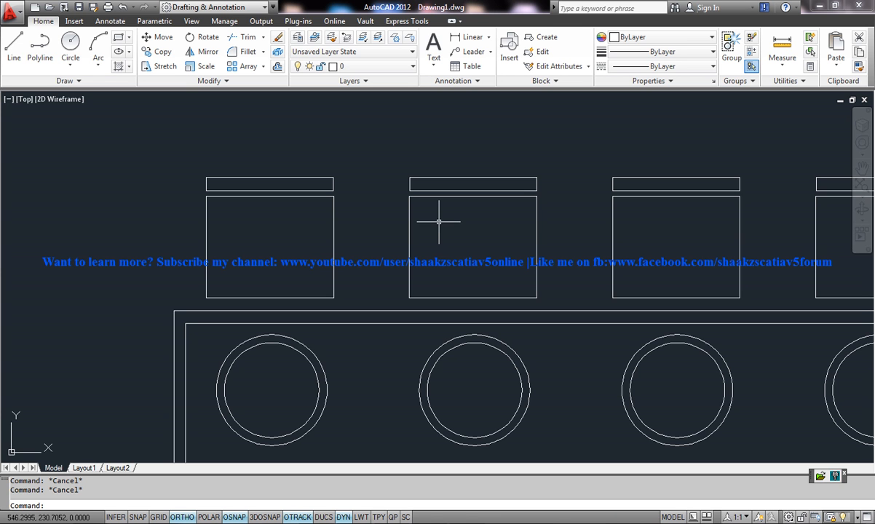
{"action": "scroll", "coordinate": [439, 222], "scroll_direction": "down", "scroll_amount": 2}
{"action": "scroll", "coordinate": [408, 255], "scroll_direction": "up", "scroll_amount": 1}
{"action": "scroll", "coordinate": [420, 276], "scroll_direction": "up", "scroll_amount": 2}
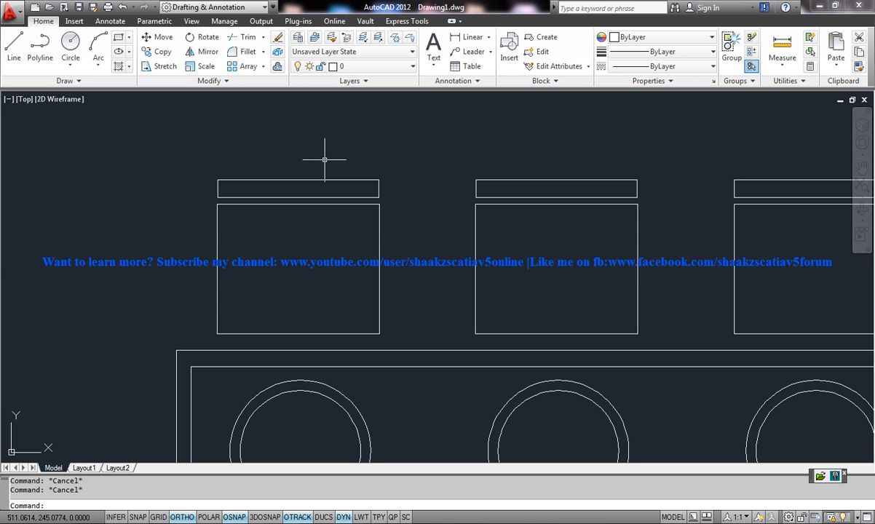
{"action": "type", "text": "block"}
{"action": "key", "text": "Return"}
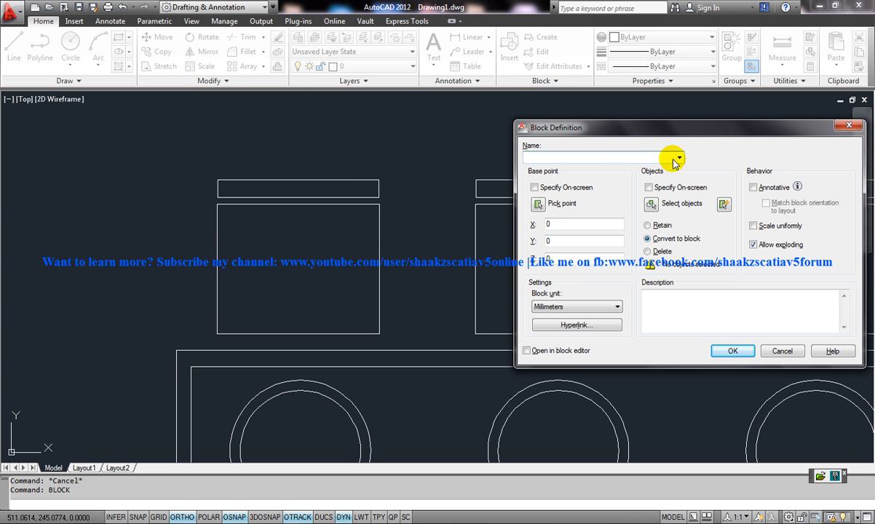
{"action": "left_click", "coordinate": [680, 158]}
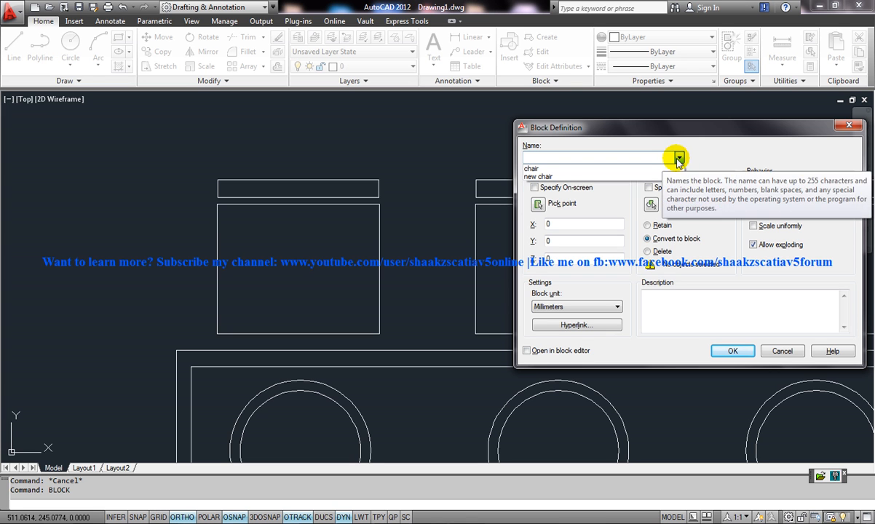
{"action": "left_click", "coordinate": [534, 178]}
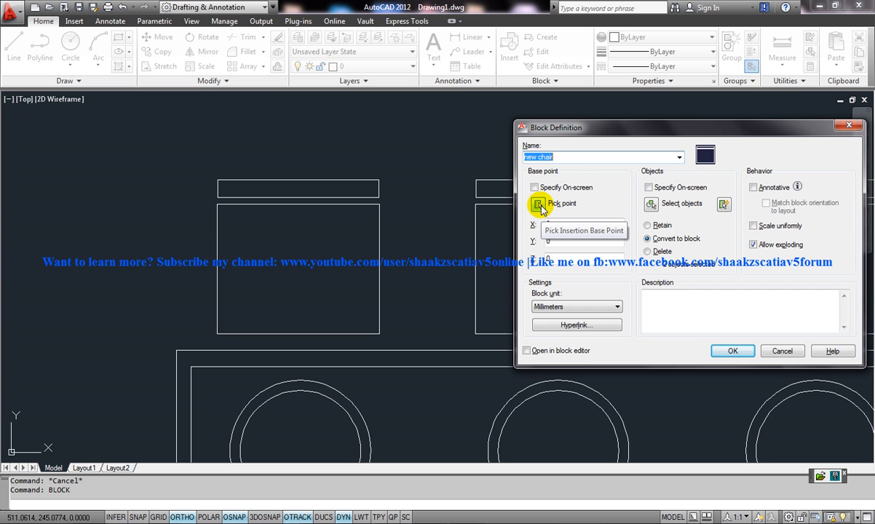
{"action": "left_click", "coordinate": [783, 353]}
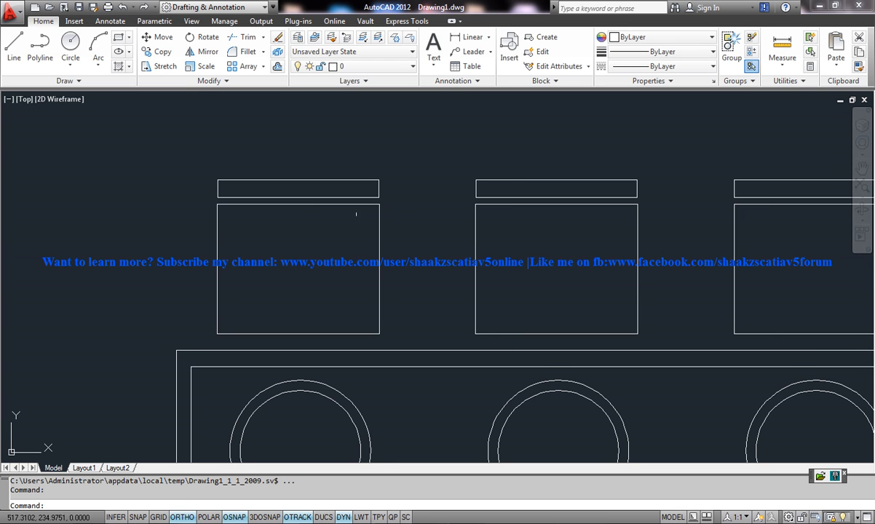
{"action": "scroll", "coordinate": [335, 198], "scroll_direction": "up", "scroll_amount": 1}
{"action": "scroll", "coordinate": [335, 198], "scroll_direction": "up", "scroll_amount": 1}
{"action": "scroll", "coordinate": [321, 191], "scroll_direction": "up", "scroll_amount": 1}
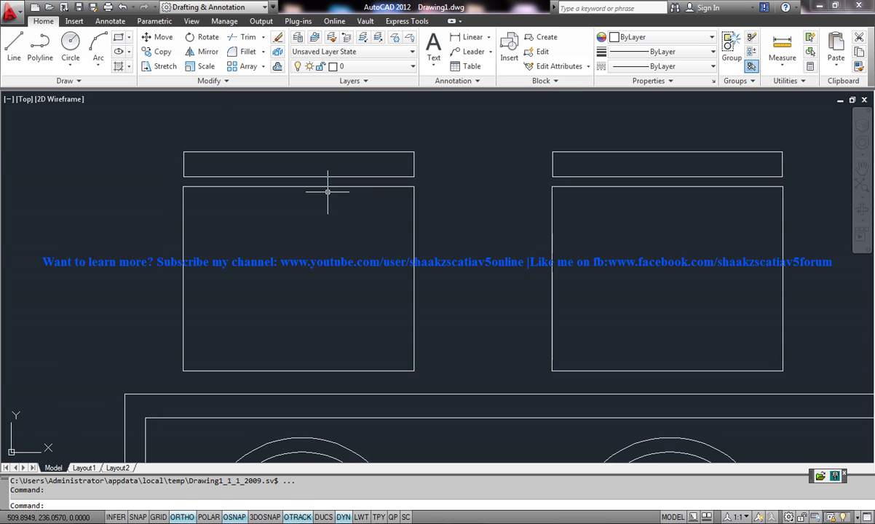
Step: Start Fillet in Multiple mode with radius 5 on the seat's top edge
{"action": "left_click", "coordinate": [239, 57]}
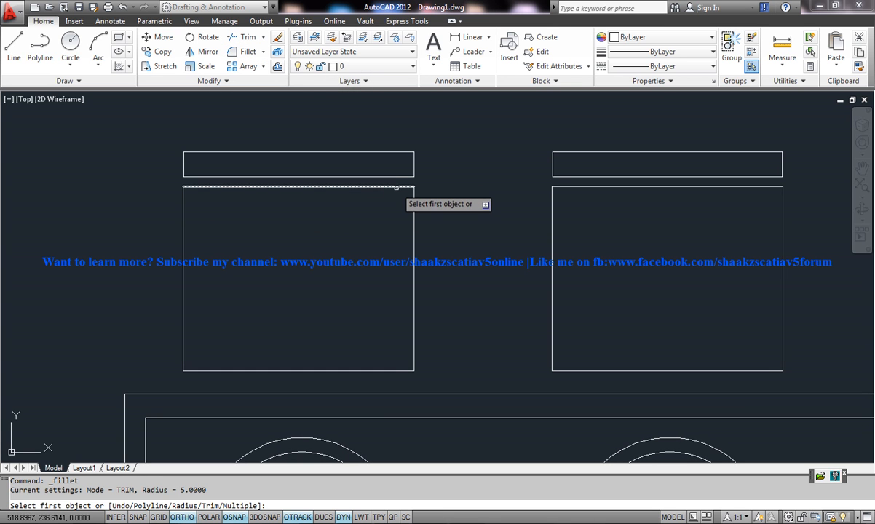
{"action": "type", "text": "m"}
{"action": "key", "text": "Return"}
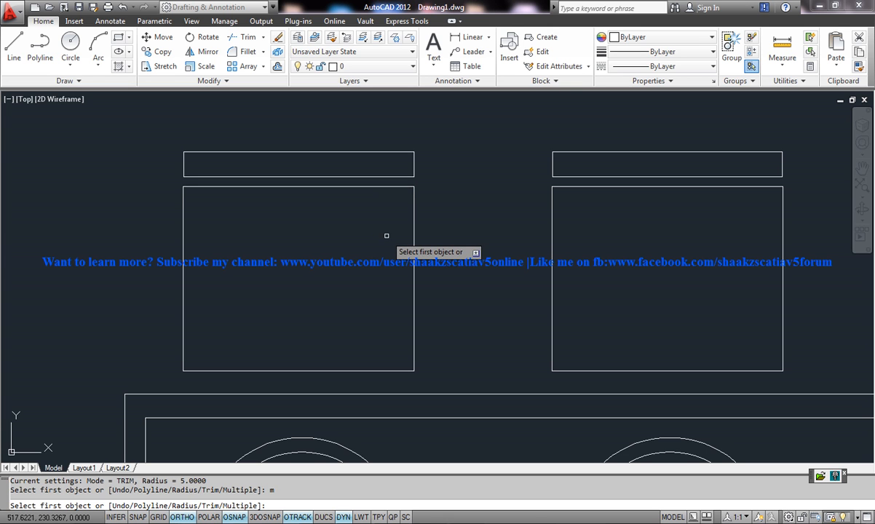
{"action": "left_click", "coordinate": [387, 188]}
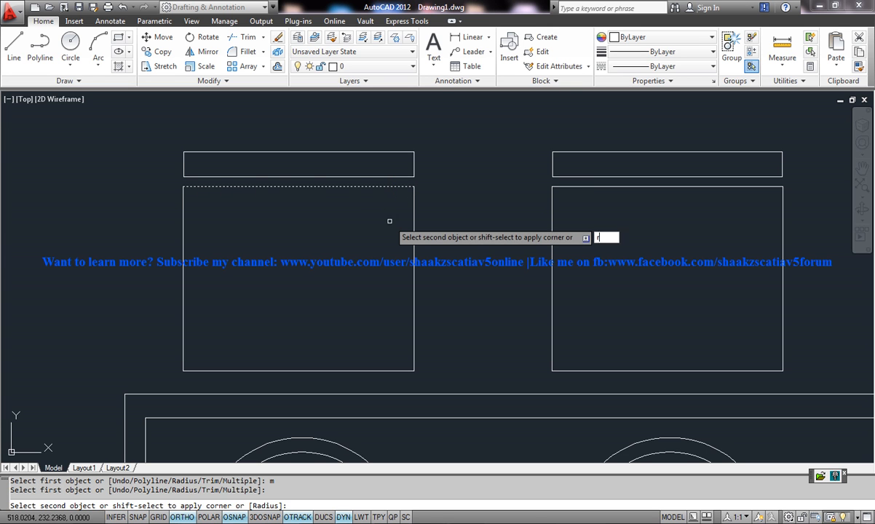
{"action": "type", "text": " r"}
{"action": "key", "text": "Return"}
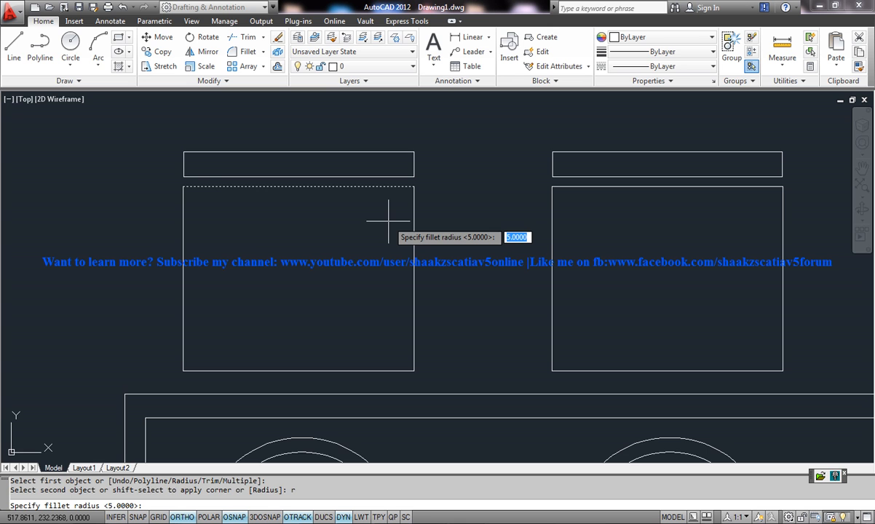
{"action": "type", "text": "5"}
{"action": "key", "text": "Return"}
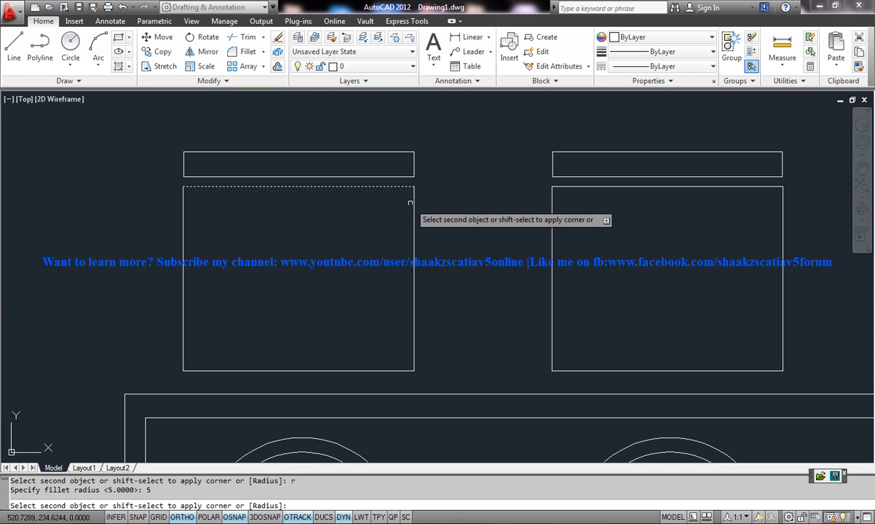
Step: Round the seat's top-right, bottom-right, bottom-left and top-left corners
{"action": "left_click", "coordinate": [412, 193]}
{"action": "left_click", "coordinate": [414, 320]}
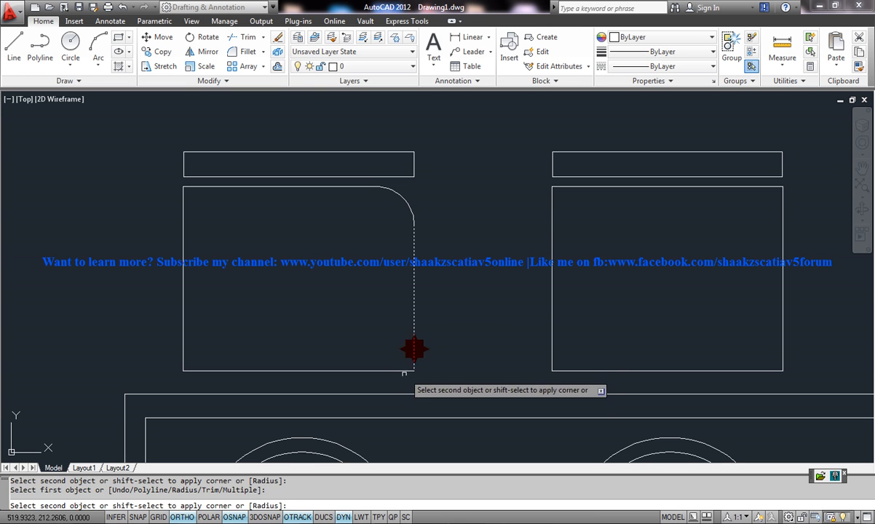
{"action": "left_click", "coordinate": [382, 369]}
{"action": "left_click", "coordinate": [189, 370]}
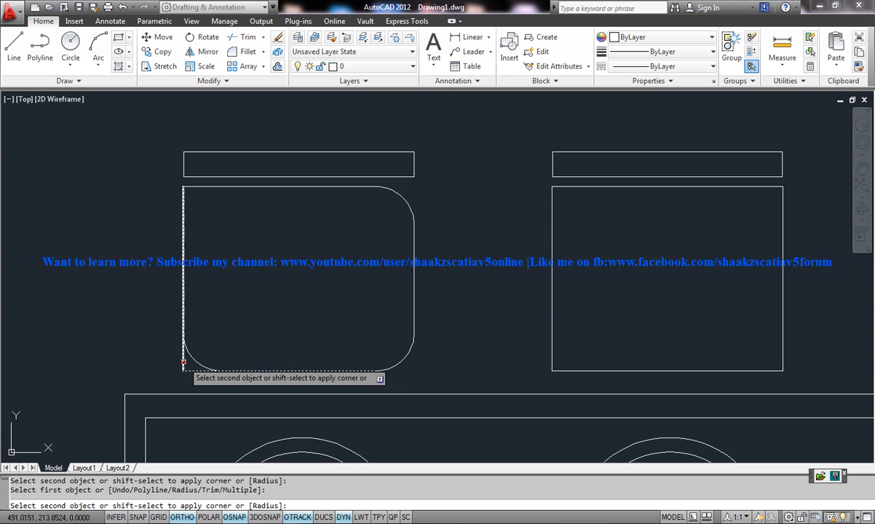
{"action": "left_click", "coordinate": [182, 195]}
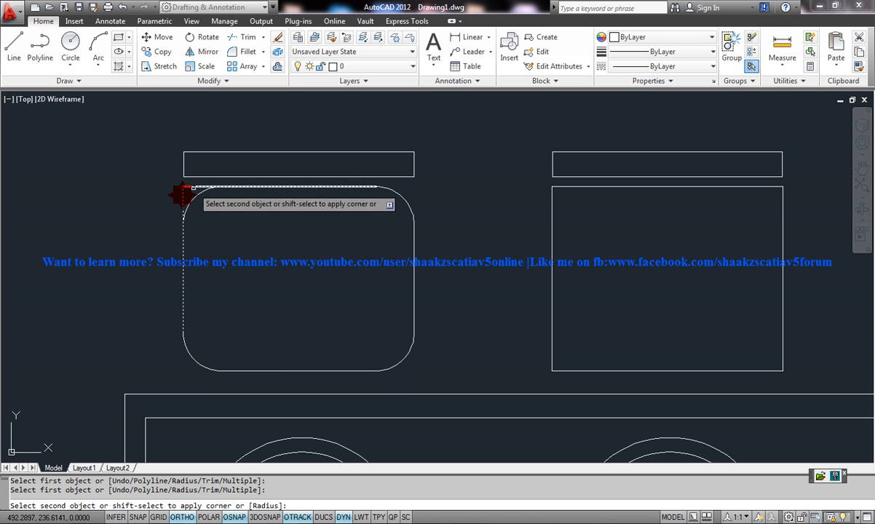
{"action": "middle_click_drag", "start_coordinate": [316, 241], "coordinate": [300, 249]}
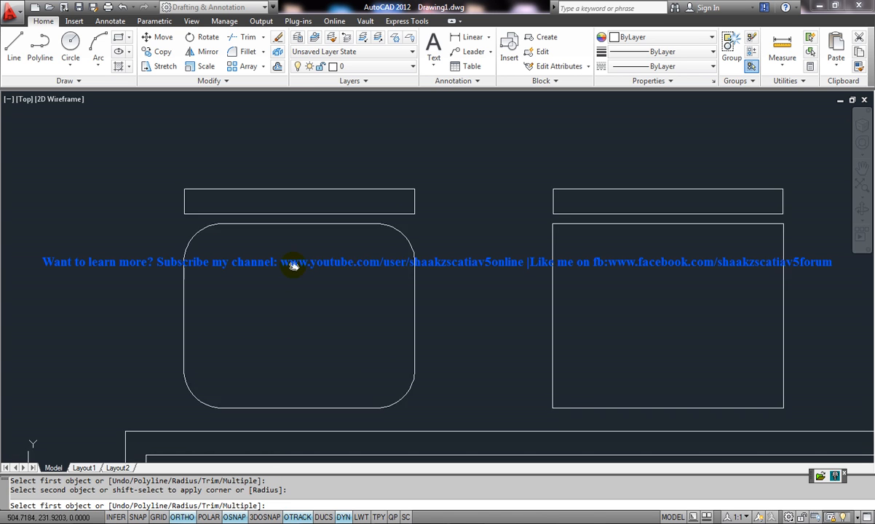
{"action": "scroll", "coordinate": [300, 249], "scroll_direction": "up", "scroll_amount": 2}
{"action": "scroll", "coordinate": [291, 255], "scroll_direction": "up", "scroll_amount": 1}
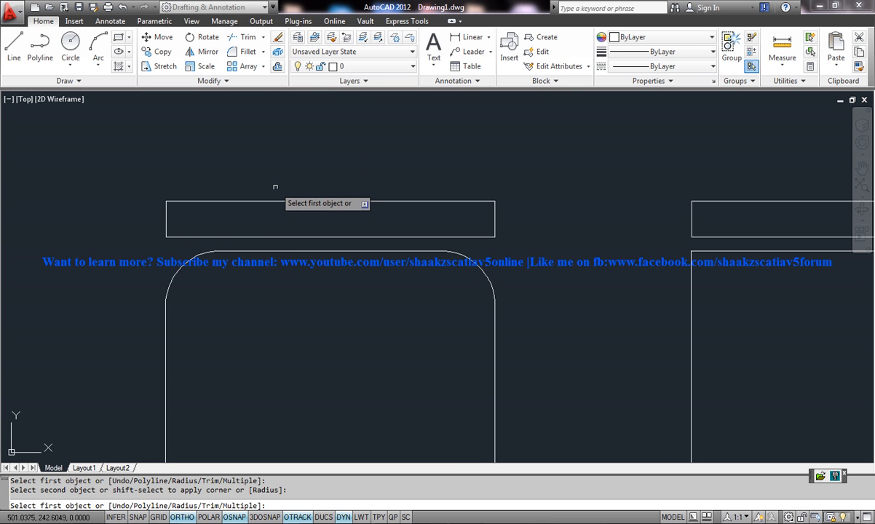
{"action": "type", "text": "r"}
Step: Try fillet radius 2 on the backrest, then settle on radius 1
{"action": "key", "text": "Return"}
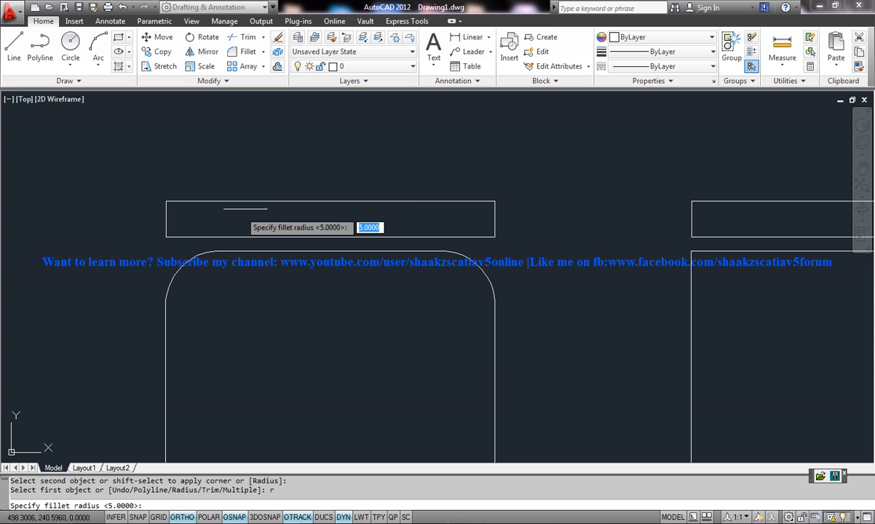
{"action": "type", "text": "2"}
{"action": "key", "text": "Return"}
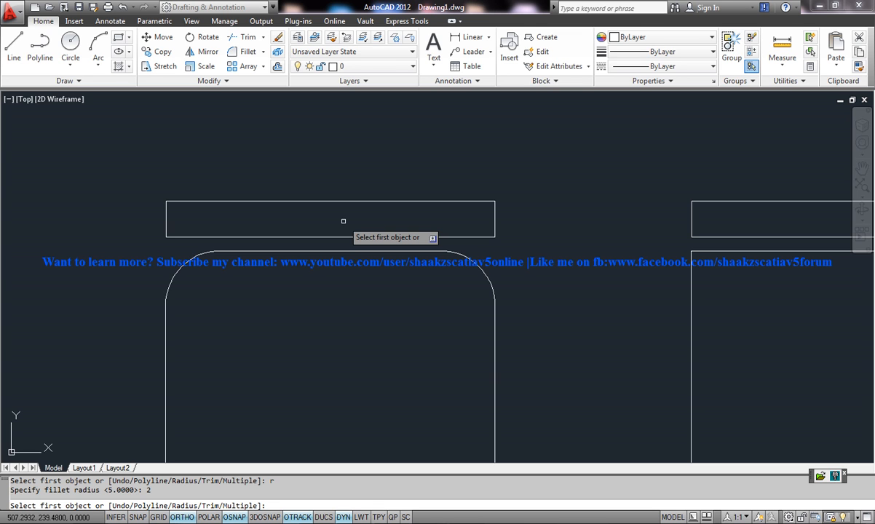
{"action": "left_click", "coordinate": [486, 200]}
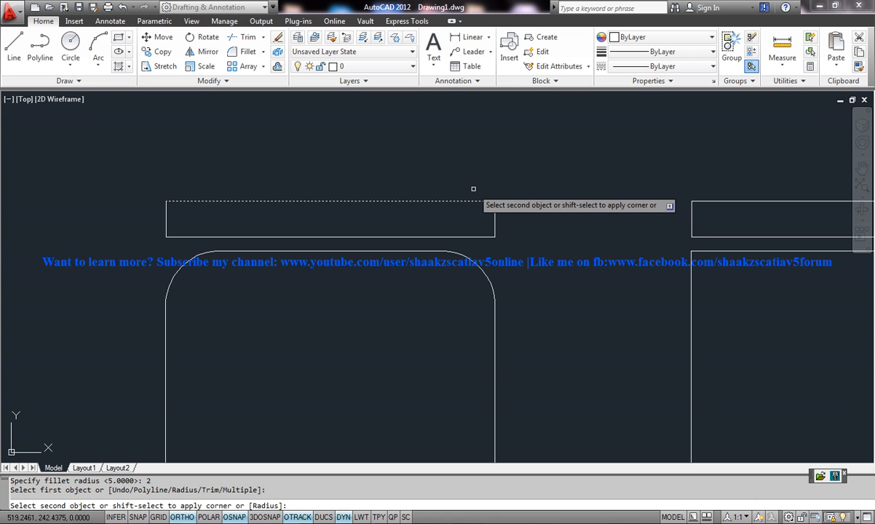
{"action": "type", "text": "r"}
{"action": "key", "text": "Return"}
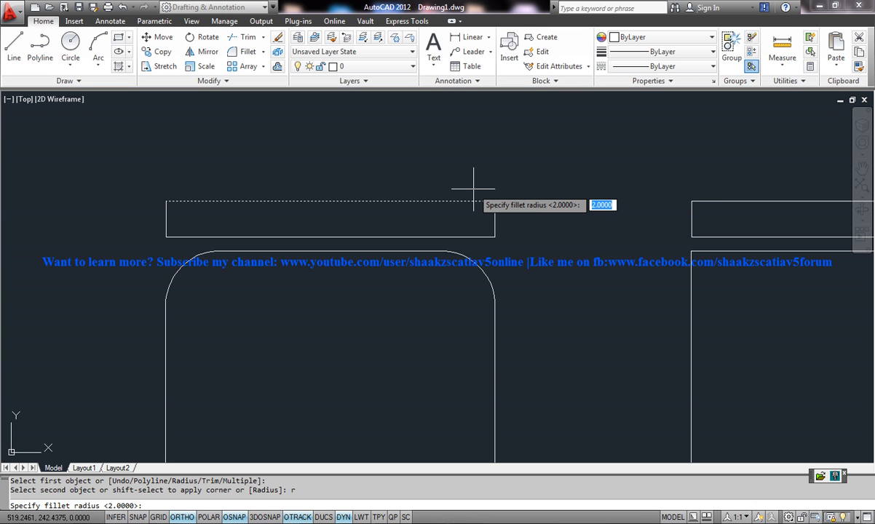
{"action": "type", "text": "2"}
{"action": "key", "text": "Return"}
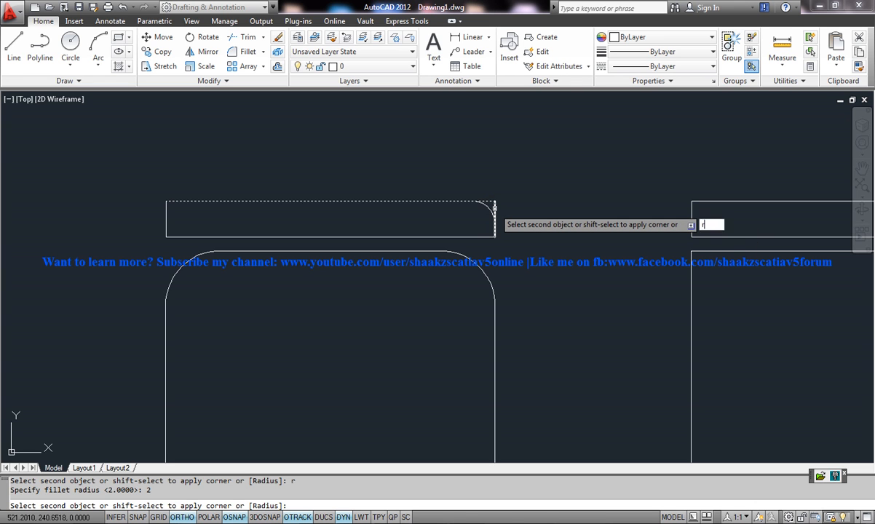
{"action": "type", "text": "r"}
{"action": "key", "text": "Return"}
{"action": "type", "text": "1"}
{"action": "key", "text": "Return"}
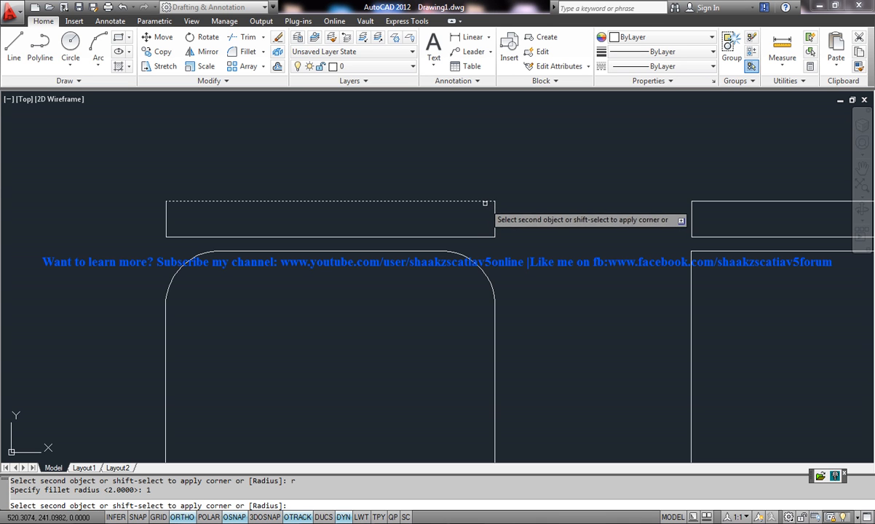
Step: Round the backrest's corners with the radius-1 fillet
{"action": "left_click", "coordinate": [495, 208]}
{"action": "left_click", "coordinate": [489, 226]}
{"action": "left_click", "coordinate": [169, 235]}
{"action": "left_click", "coordinate": [166, 207]}
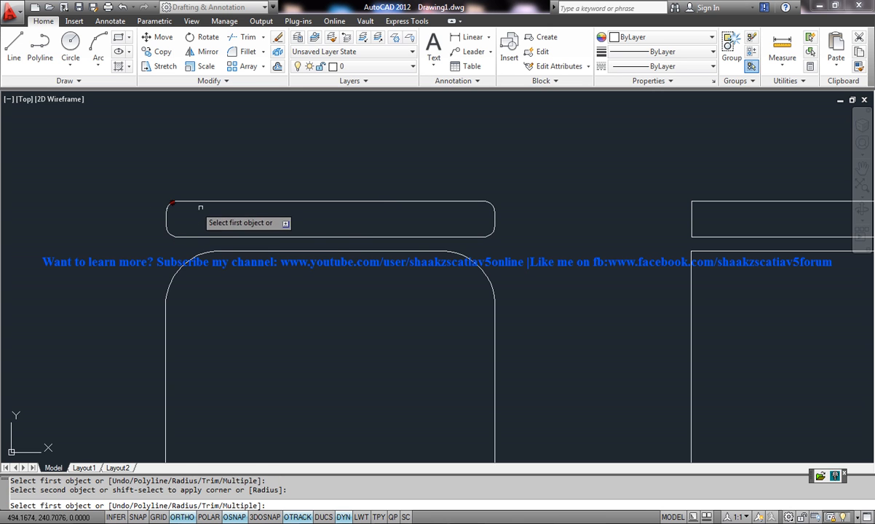
Step: Exit Fillet and zoom out to show the table with the edited chair and its neighbours
{"action": "middle_click_drag", "start_coordinate": [260, 205], "coordinate": [241, 205]}
{"action": "scroll", "coordinate": [241, 205], "scroll_direction": "down", "scroll_amount": 3}
{"action": "scroll", "coordinate": [350, 218], "scroll_direction": "down", "scroll_amount": 2}
{"action": "middle_click_drag", "start_coordinate": [339, 218], "coordinate": [364, 220]}
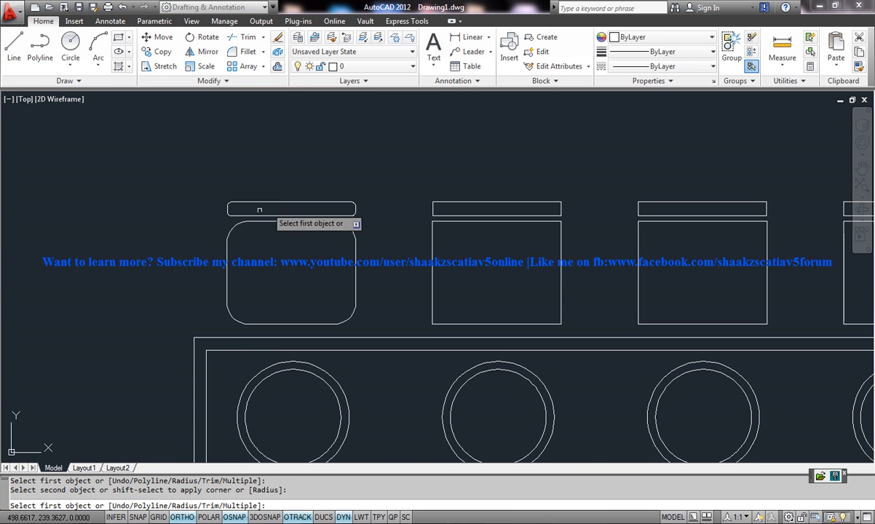
{"action": "scroll", "coordinate": [474, 219], "scroll_direction": "down", "scroll_amount": 4}
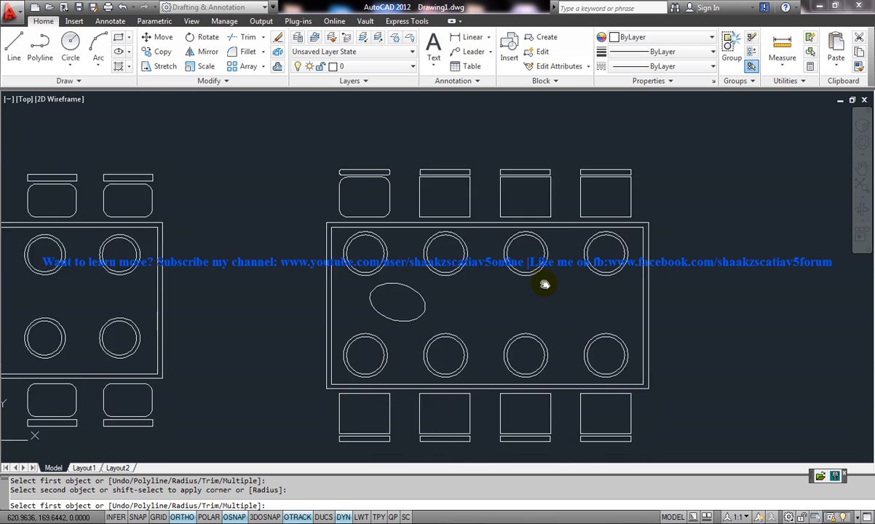
{"action": "scroll", "coordinate": [524, 277], "scroll_direction": "down", "scroll_amount": 2}
{"action": "middle_click_drag", "start_coordinate": [524, 276], "coordinate": [386, 261]}
{"action": "scroll", "coordinate": [386, 261], "scroll_direction": "up", "scroll_amount": 2}
{"action": "scroll", "coordinate": [361, 218], "scroll_direction": "up", "scroll_amount": 2}
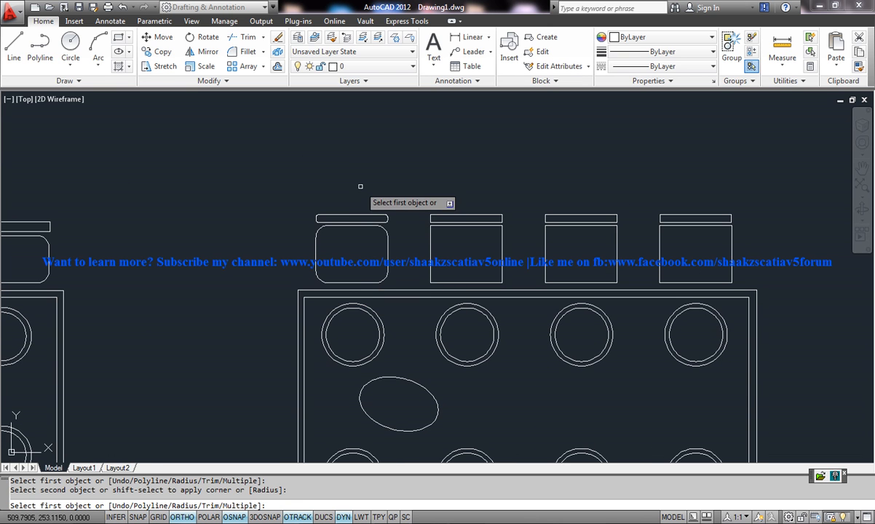
{"action": "key", "text": "Escape"}
{"action": "key", "text": "Escape"}
{"action": "middle_click_drag", "start_coordinate": [360, 187], "coordinate": [352, 195]}
{"action": "type", "text": "block"}
Step: In the Block dialog choose 'new chair' and pick its base point on the seat
{"action": "key", "text": "Return"}
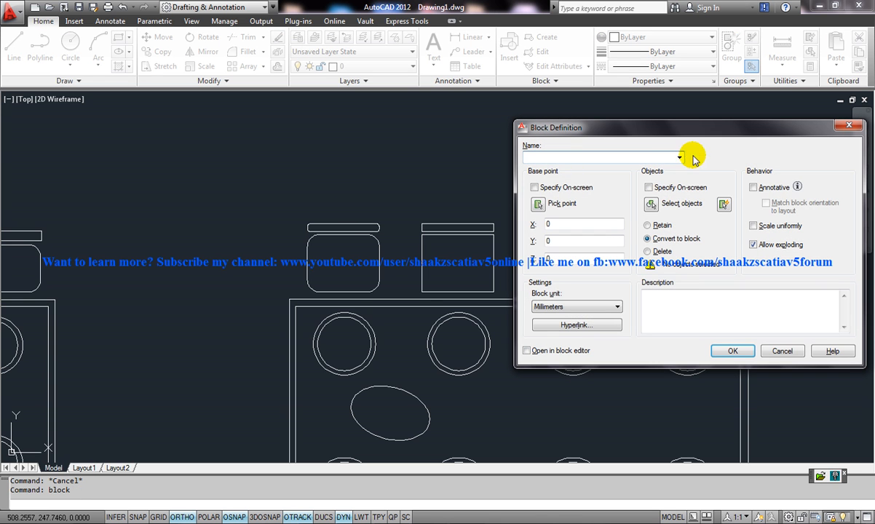
{"action": "left_click", "coordinate": [680, 158]}
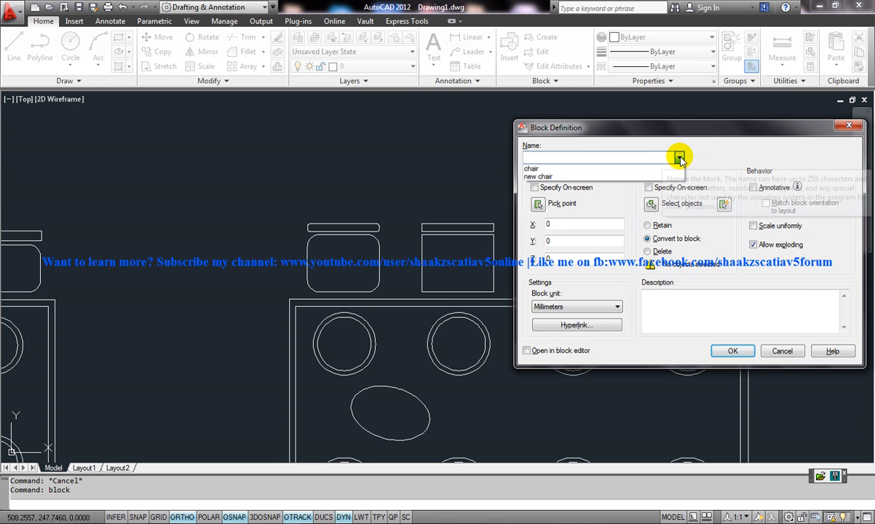
{"action": "left_click", "coordinate": [542, 177]}
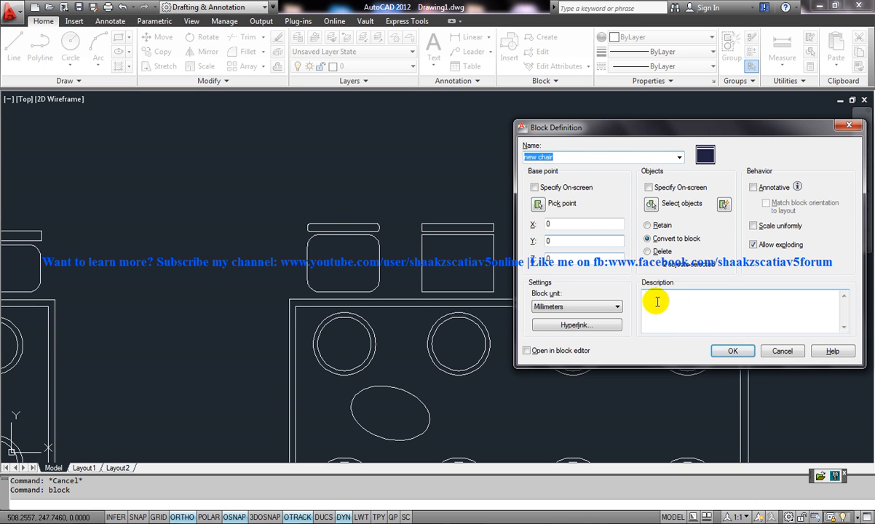
{"action": "left_click", "coordinate": [540, 205]}
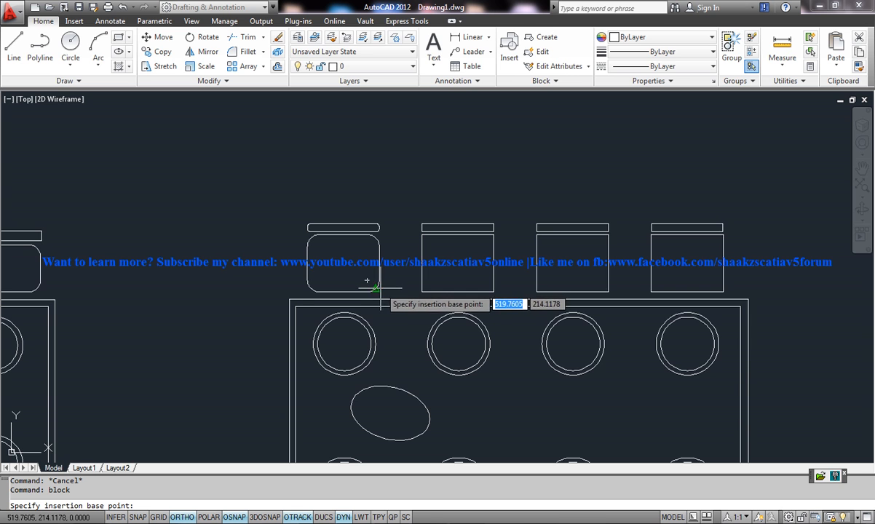
{"action": "left_click", "coordinate": [372, 286]}
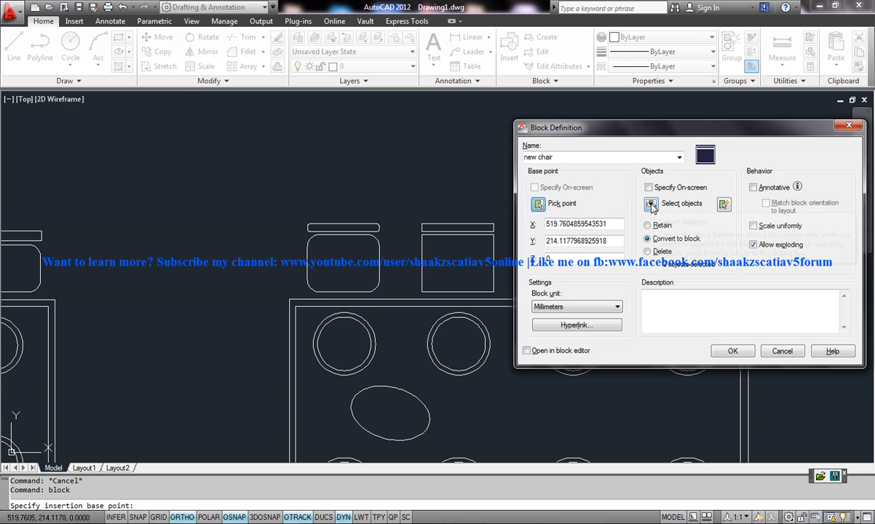
Step: Window-select the rounded seat and backrest and redefine the block, updating all chairs
{"action": "left_click", "coordinate": [650, 206]}
{"action": "left_click", "coordinate": [393, 291]}
{"action": "left_click", "coordinate": [284, 185]}
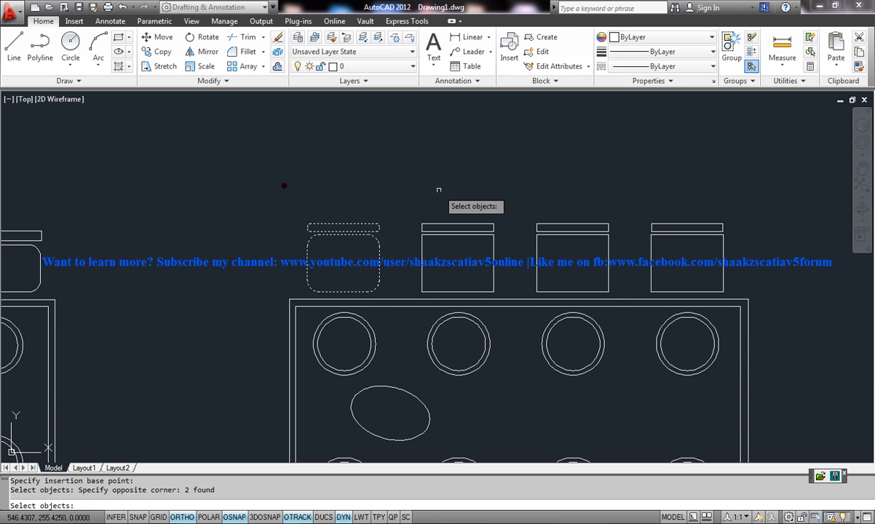
{"action": "key", "text": "Return"}
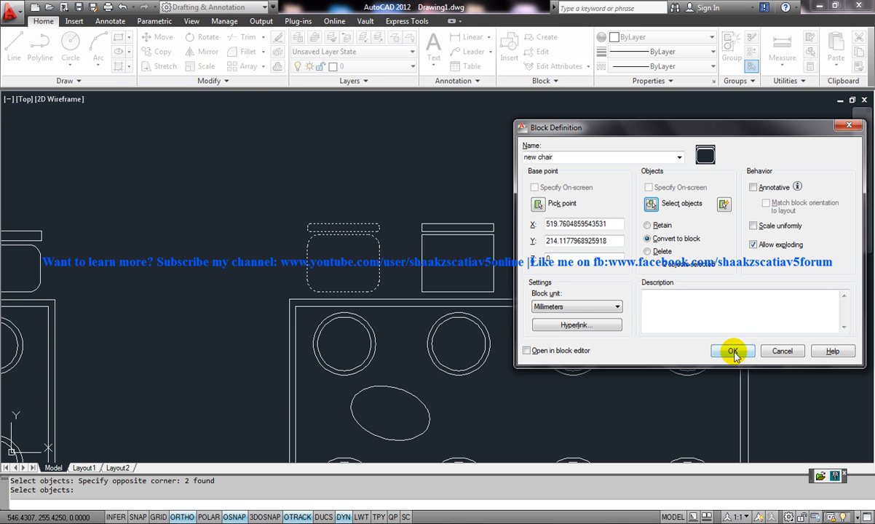
{"action": "left_click", "coordinate": [734, 353]}
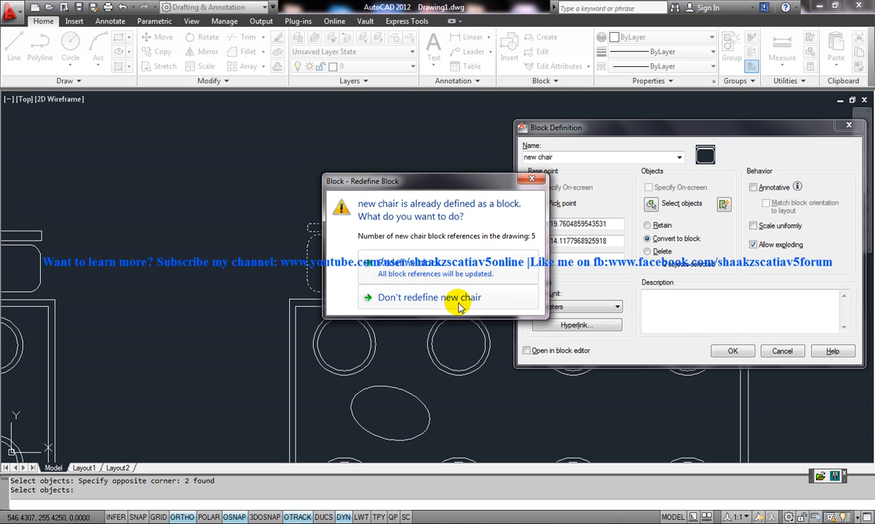
{"action": "left_click", "coordinate": [440, 264]}
{"action": "scroll", "coordinate": [441, 273], "scroll_direction": "down", "scroll_amount": 2}
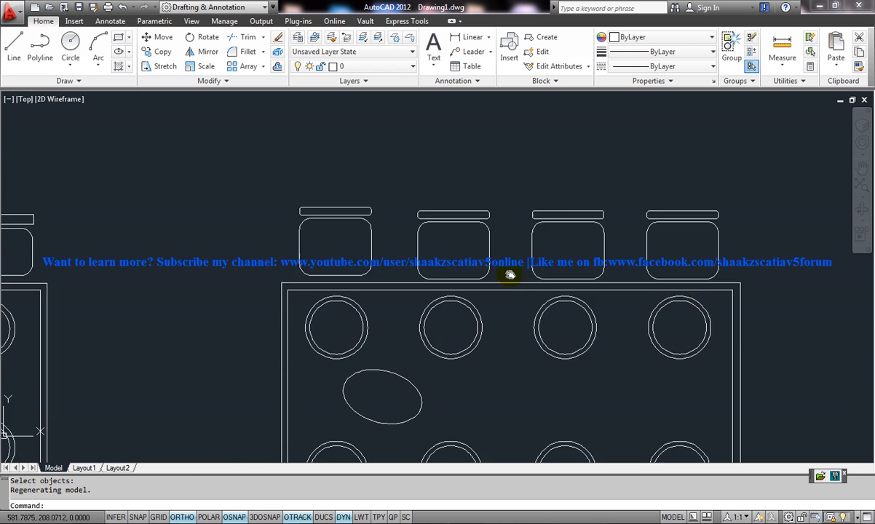
{"action": "middle_click_drag", "start_coordinate": [429, 271], "coordinate": [368, 258]}
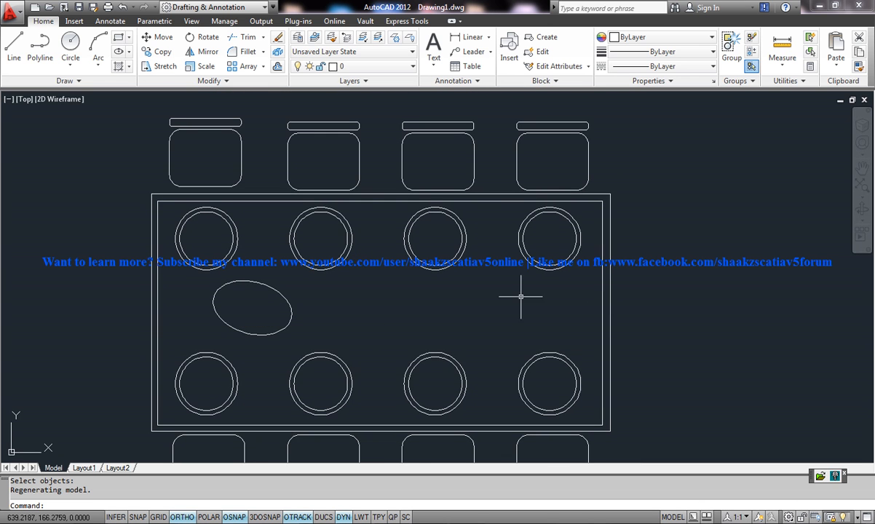
{"action": "mouse_move", "coordinate": [475, 320]}
{"action": "middle_mouse_down"}
{"action": "mouse_move", "coordinate": [370, 312]}
{"action": "mouse_move", "coordinate": [469, 265]}
{"action": "middle_mouse_up"}
{"action": "scroll", "coordinate": [418, 266], "scroll_direction": "down", "scroll_amount": 1}
{"action": "scroll", "coordinate": [418, 265], "scroll_direction": "up", "scroll_amount": 1}
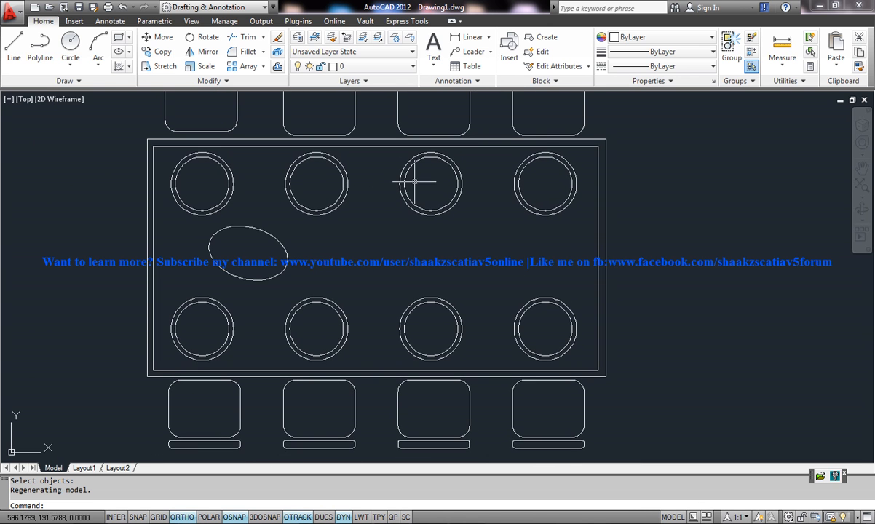
{"action": "scroll", "coordinate": [442, 191], "scroll_direction": "down", "scroll_amount": 1}
{"action": "scroll", "coordinate": [442, 191], "scroll_direction": "down", "scroll_amount": 1}
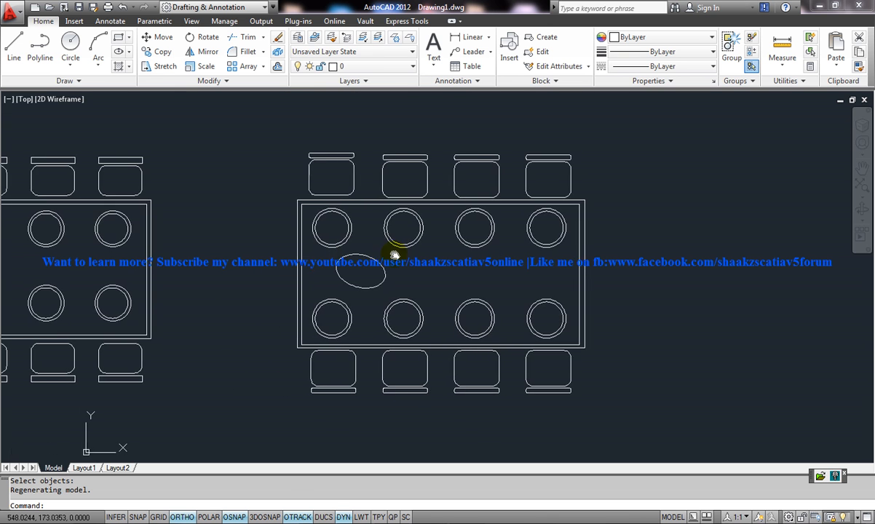
{"action": "middle_click_drag", "start_coordinate": [436, 191], "coordinate": [474, 255]}
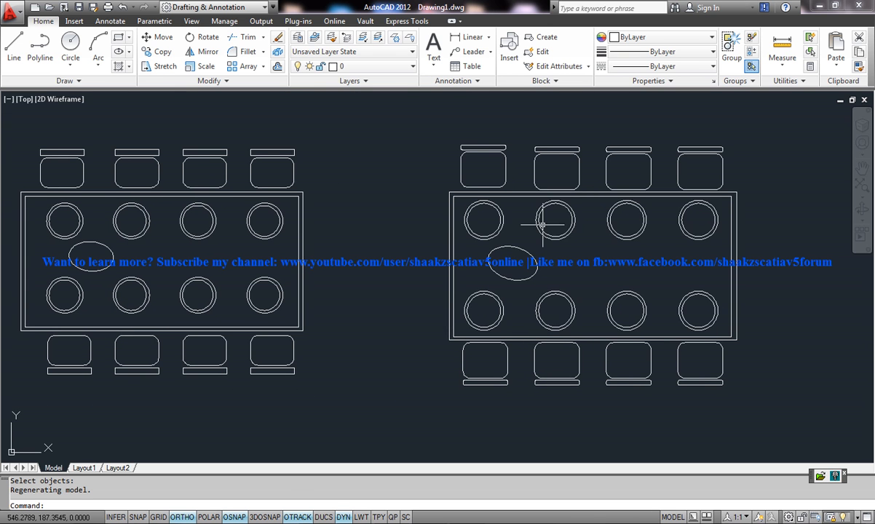
{"action": "middle_click_drag", "start_coordinate": [542, 217], "coordinate": [474, 239]}
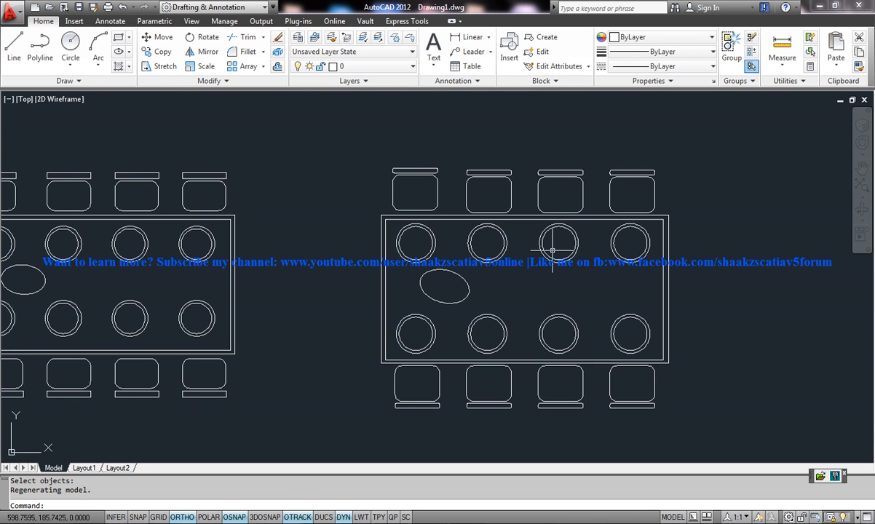
{"action": "middle_click_drag", "start_coordinate": [559, 261], "coordinate": [437, 250]}
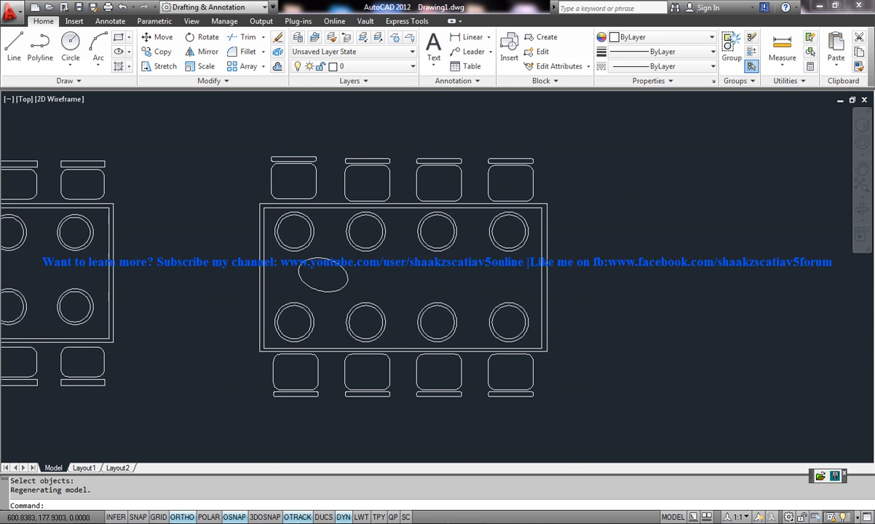
{"action": "scroll", "coordinate": [436, 247], "scroll_direction": "up", "scroll_amount": 2}
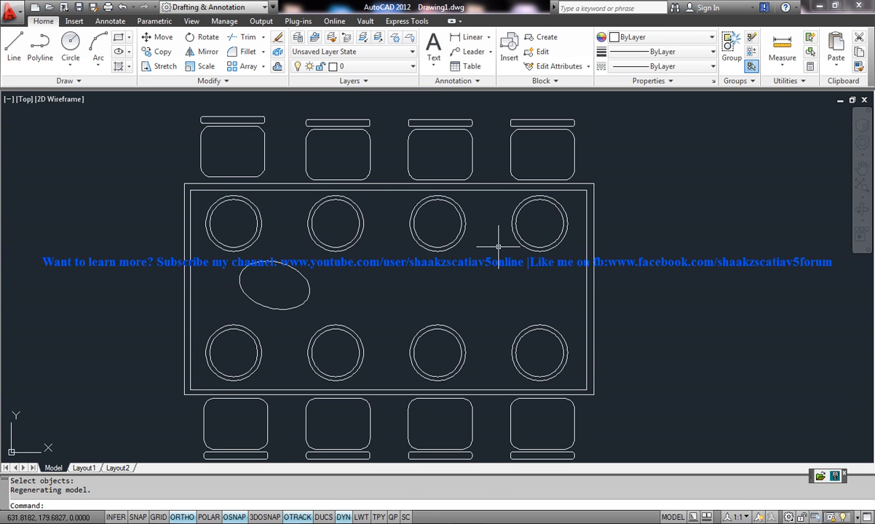
{"action": "middle_click_drag", "start_coordinate": [472, 247], "coordinate": [465, 240]}
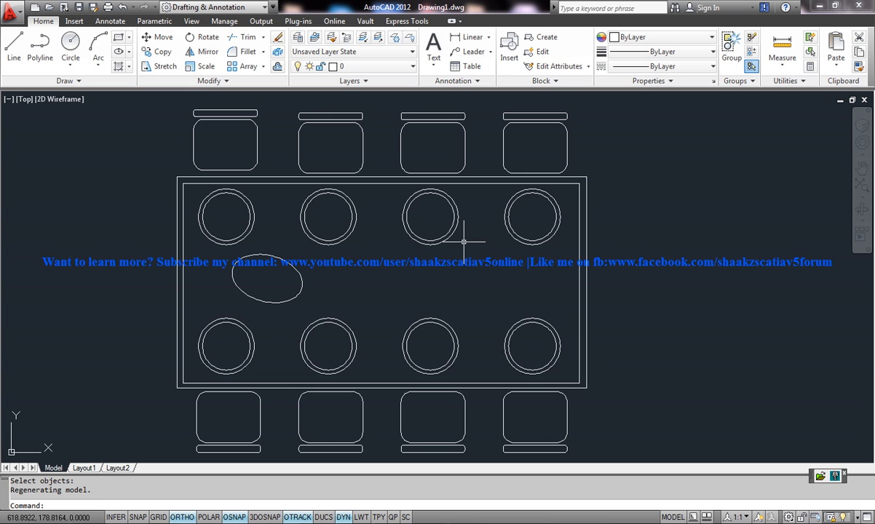